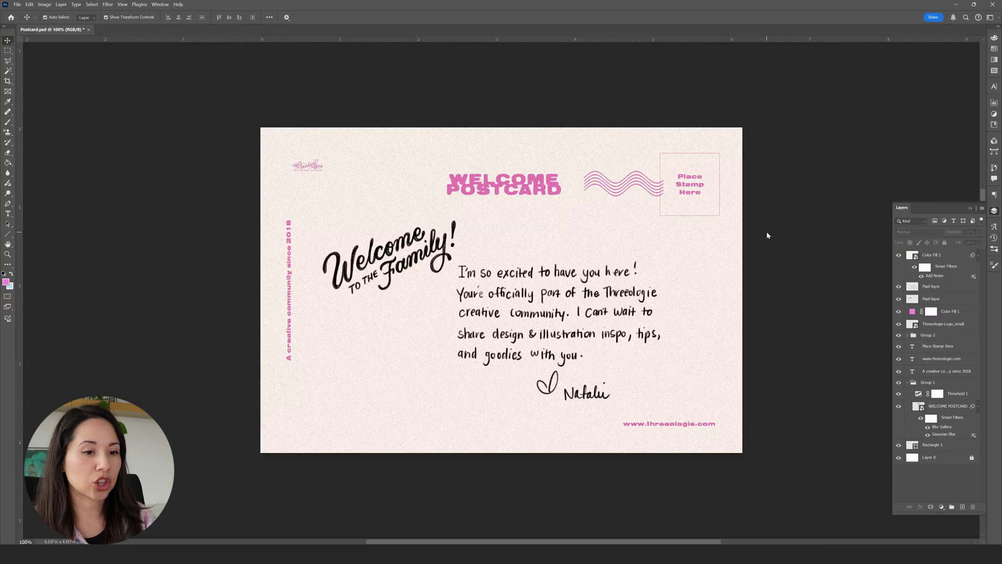
# Rasterize the WELCOME POSTCARD smart object so its blur filters become plain pixels.
pyautogui.click(940, 382)
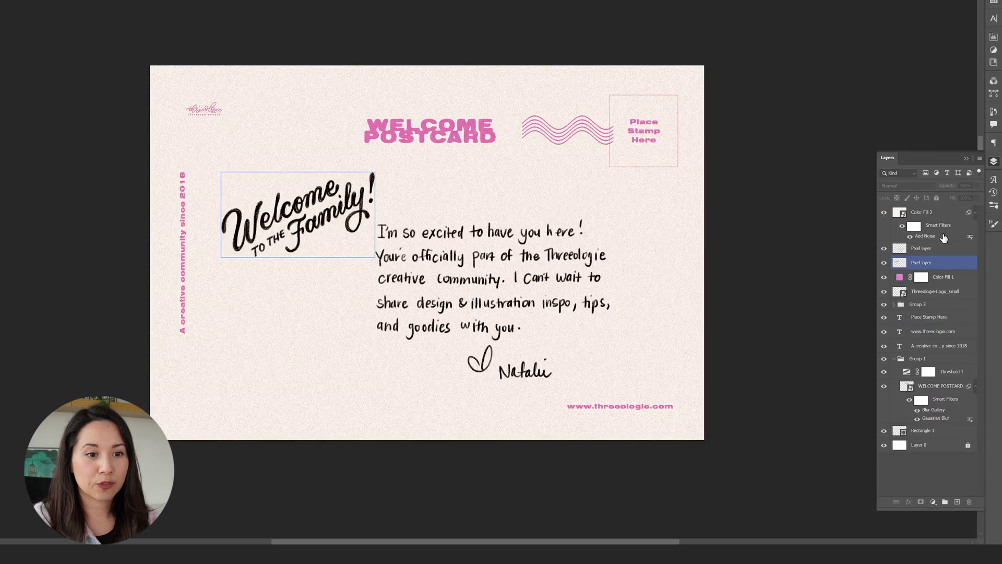
pyautogui.click(939, 371)
pyautogui.click(953, 372)
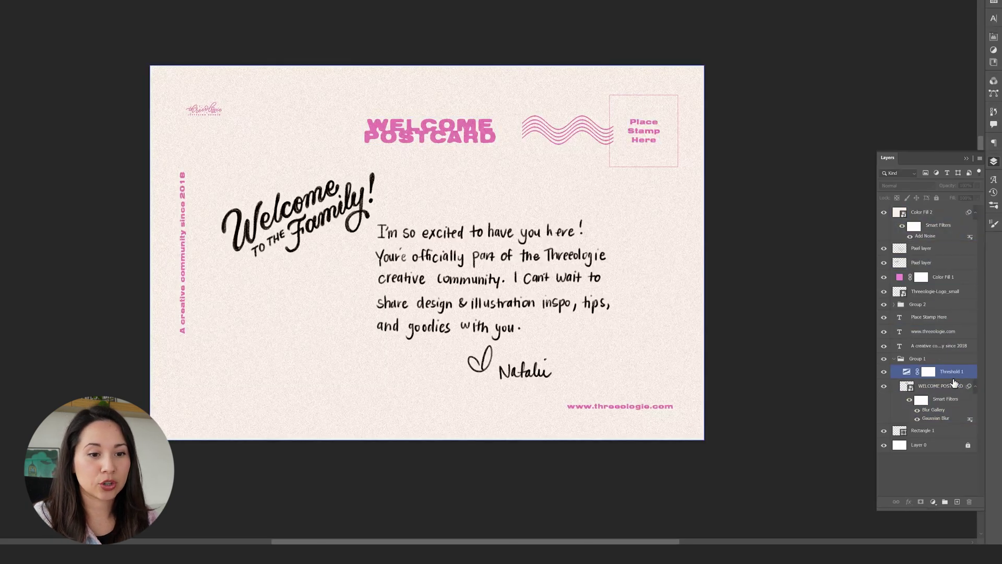
pyautogui.click(953, 387)
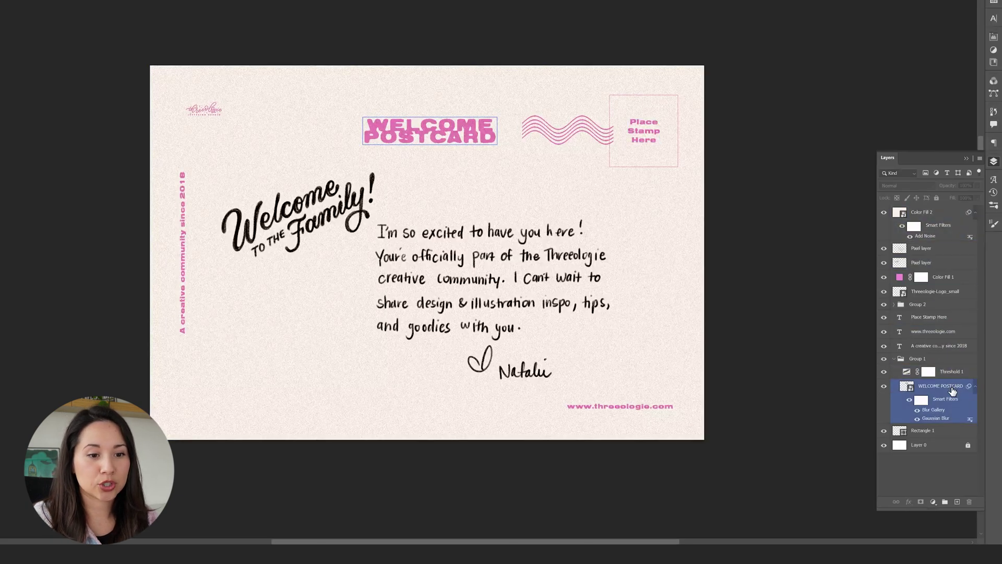
pyautogui.click(885, 387)
pyautogui.click(884, 386)
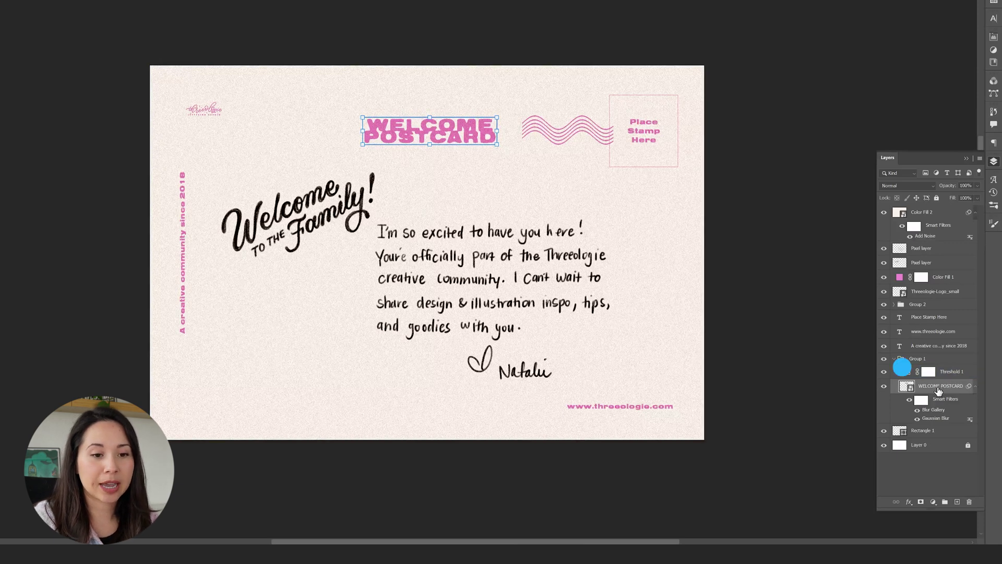
pyautogui.rightClick(946, 387)
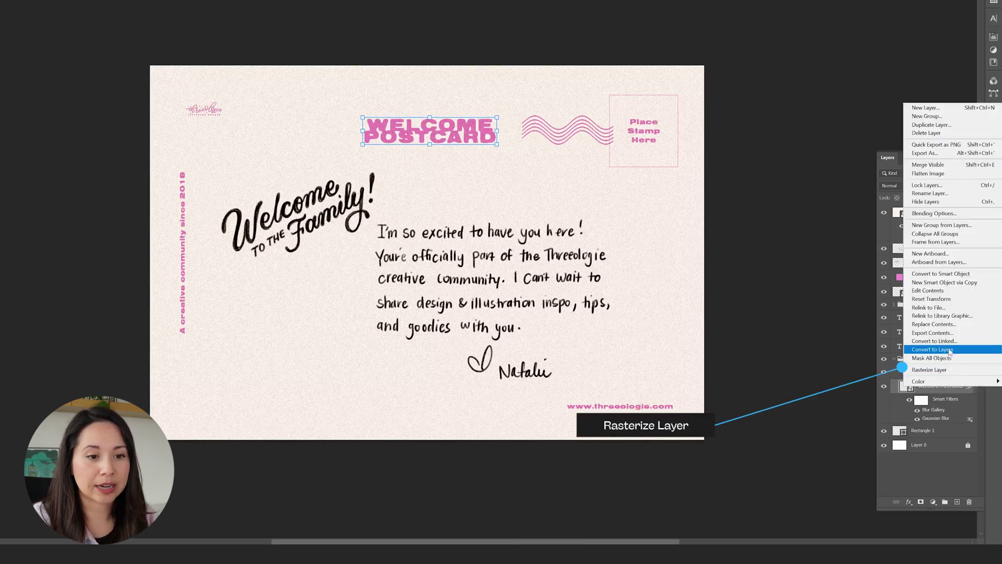
pyautogui.click(949, 369)
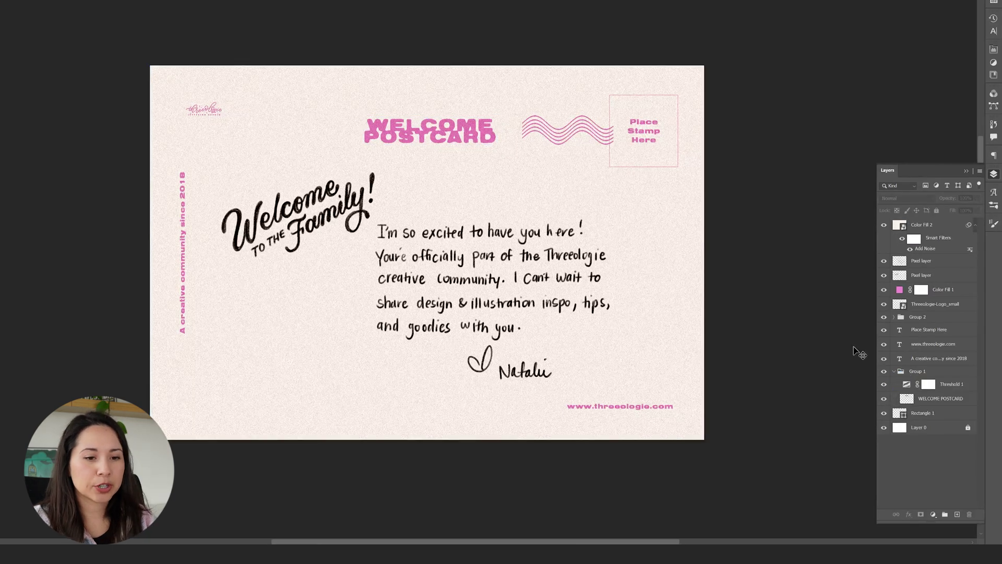
# Hide all layers except Group 1 and the background, and move Rectangle 1 above Group 1.
pyautogui.click(934, 373)
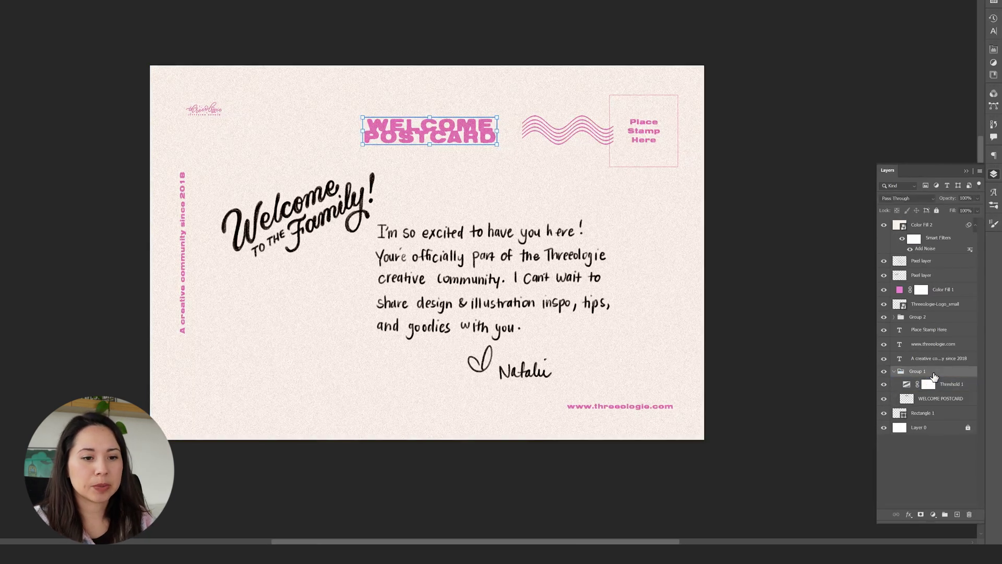
pyautogui.click(945, 385)
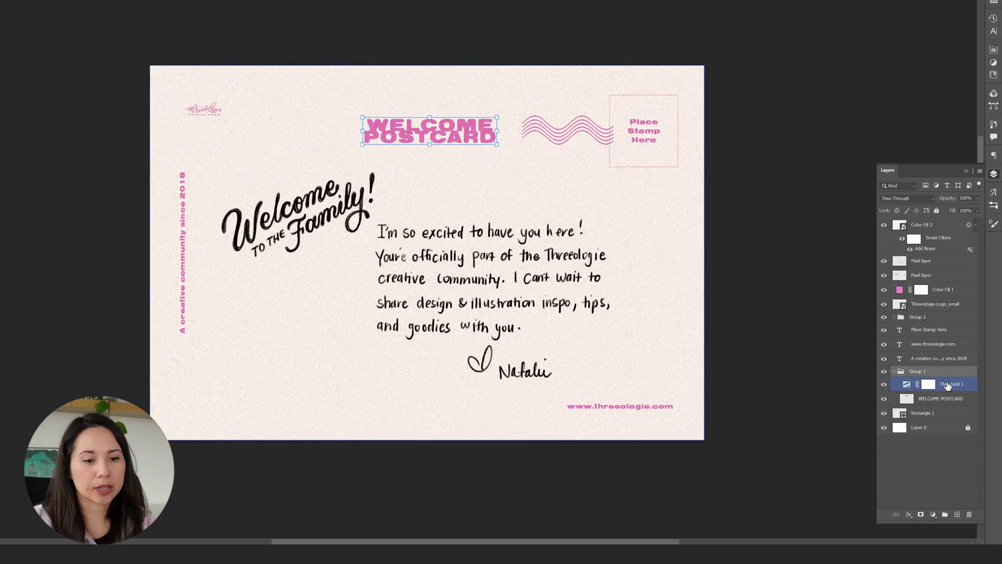
pyautogui.click(949, 374)
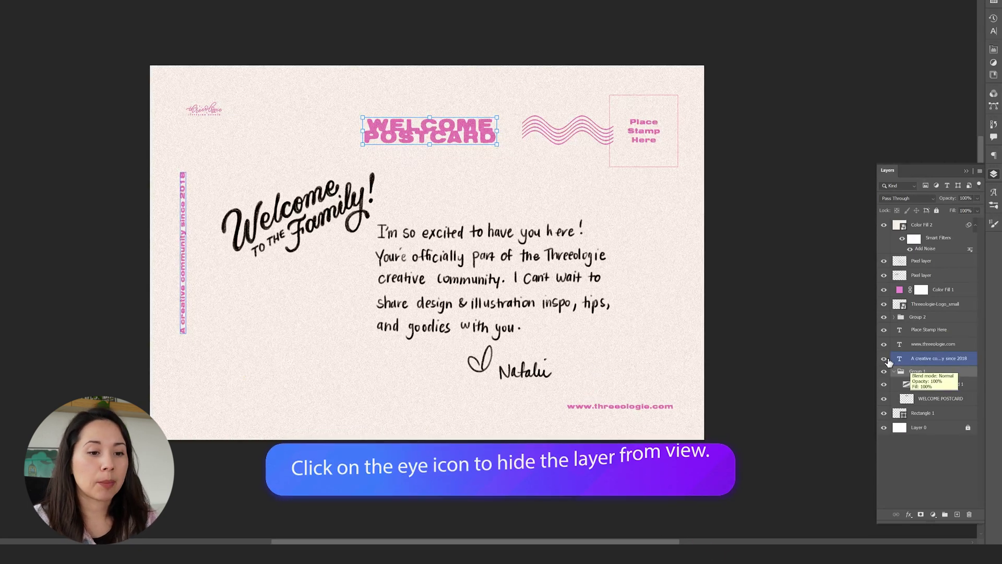
pyautogui.click(911, 358)
pyautogui.moveTo(883, 352); pyautogui.dragTo(884, 224)
pyautogui.click(894, 385)
pyautogui.click(895, 371)
pyautogui.click(922, 384)
pyautogui.click(884, 384)
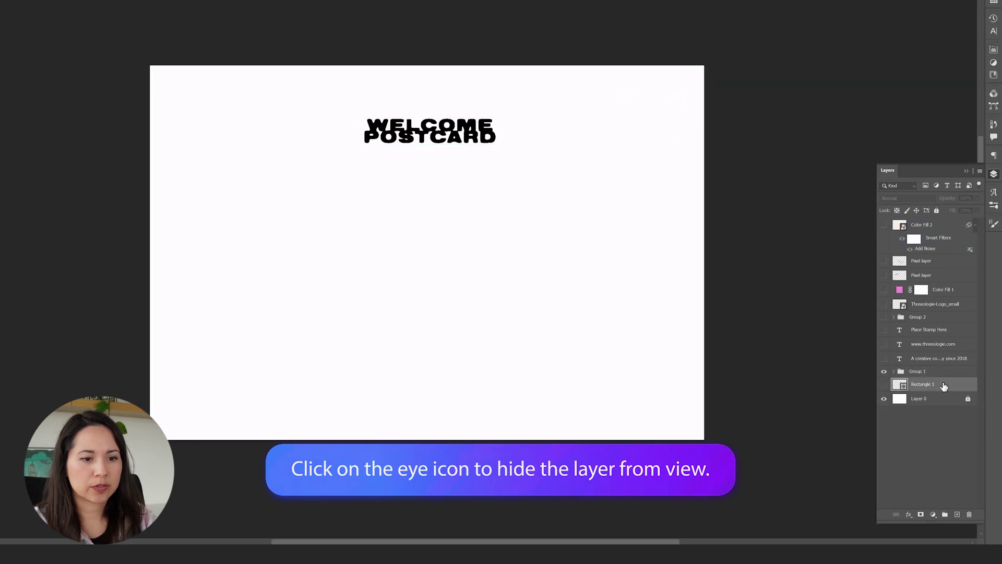
pyautogui.moveTo(945, 388); pyautogui.dragTo(947, 371)
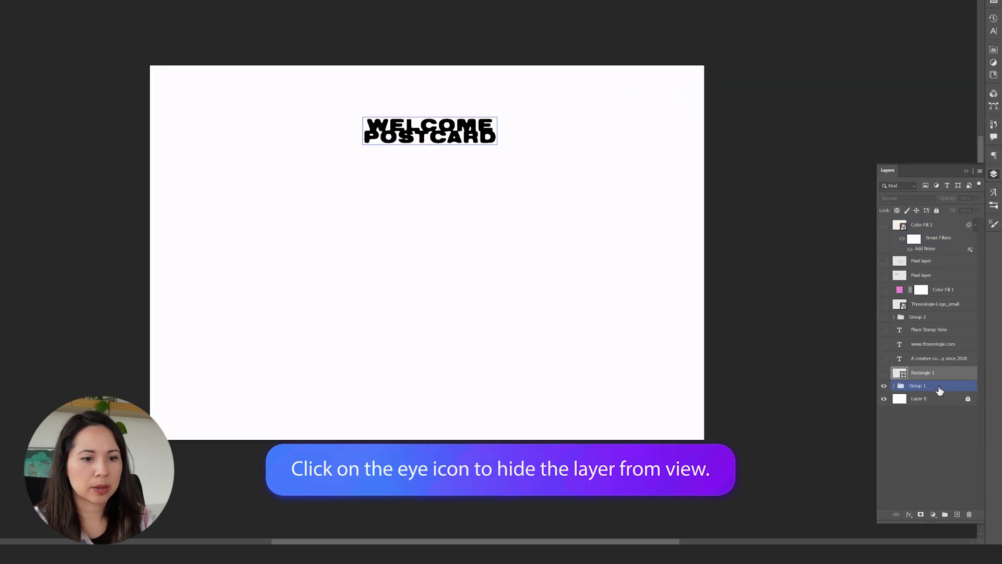
# Merge Group 1 with the white background using Merge Visible, then show the other layers again.
pyautogui.click(946, 385)
pyautogui.keyDown('shift'); pyautogui.click(948, 400); pyautogui.keyUp('shift')
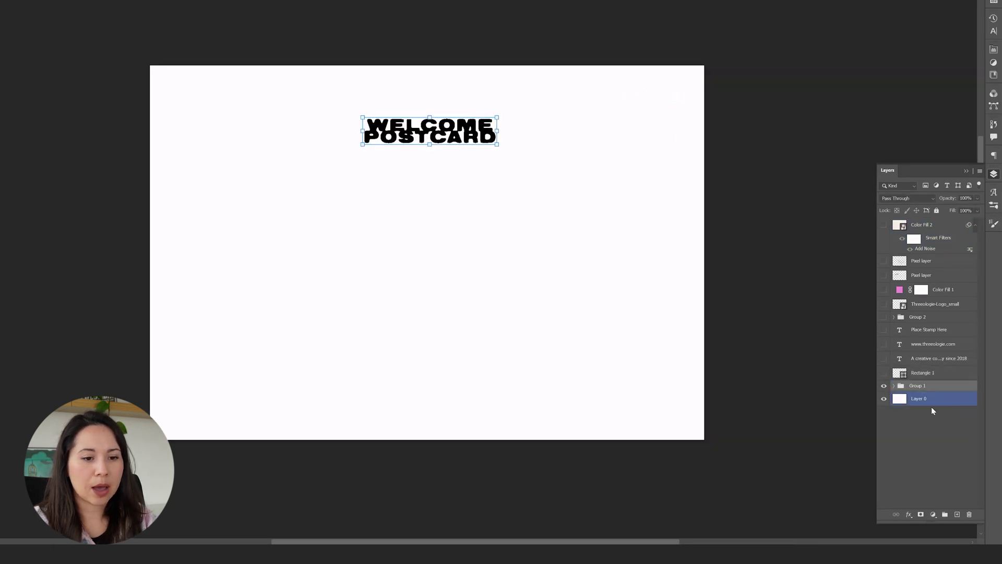
pyautogui.keyDown('ctrl'); pyautogui.click(931, 402); pyautogui.keyUp('ctrl')
pyautogui.rightClick(924, 389)
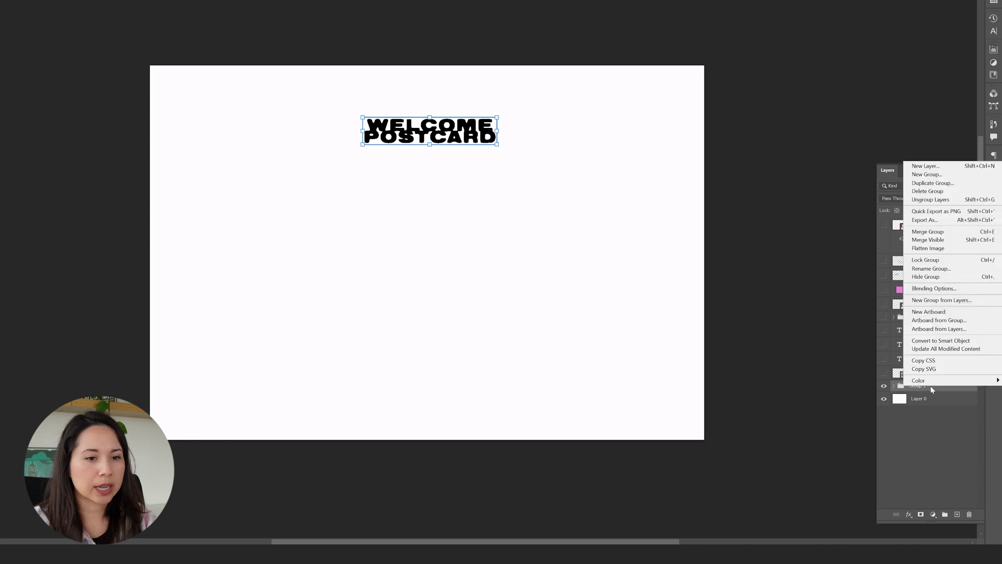
pyautogui.click(947, 241)
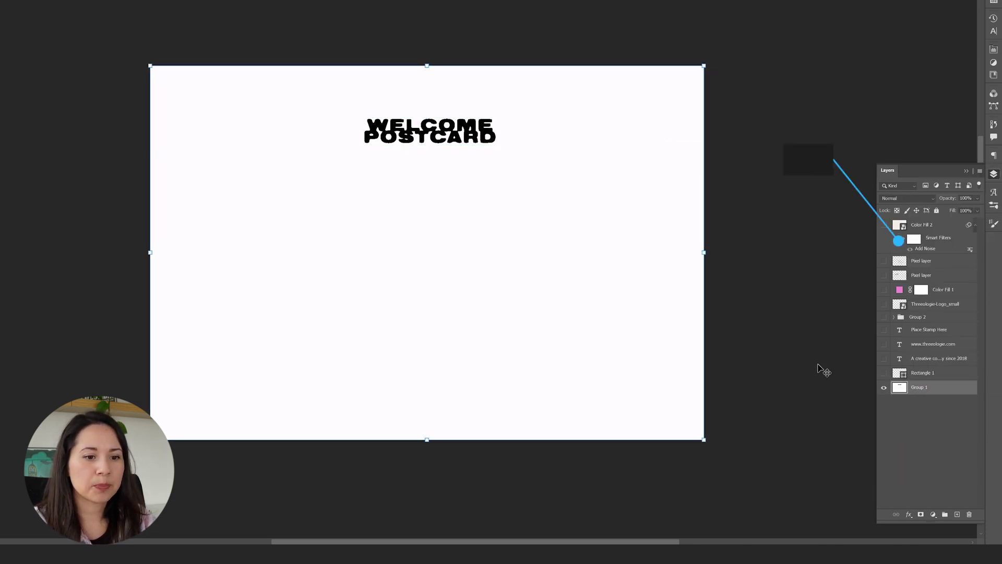
pyautogui.moveTo(884, 374); pyautogui.dragTo(856, 260)
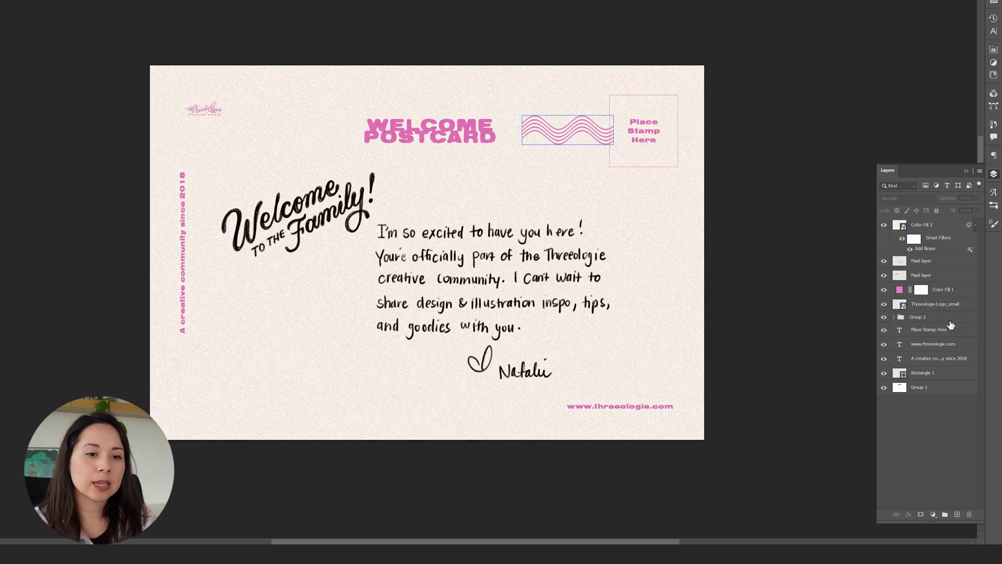
pyautogui.click(958, 292)
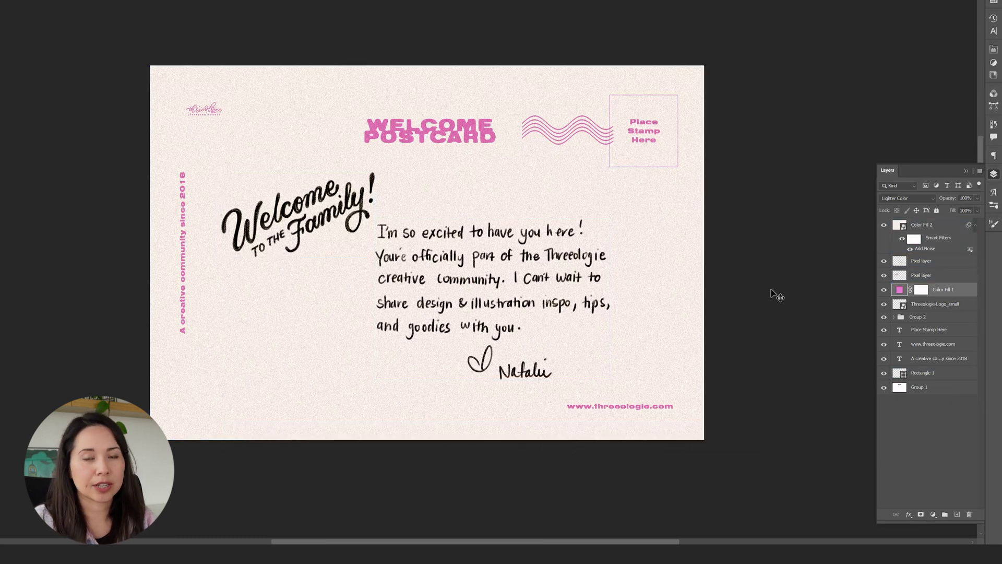
pyautogui.doubleClick(899, 290)
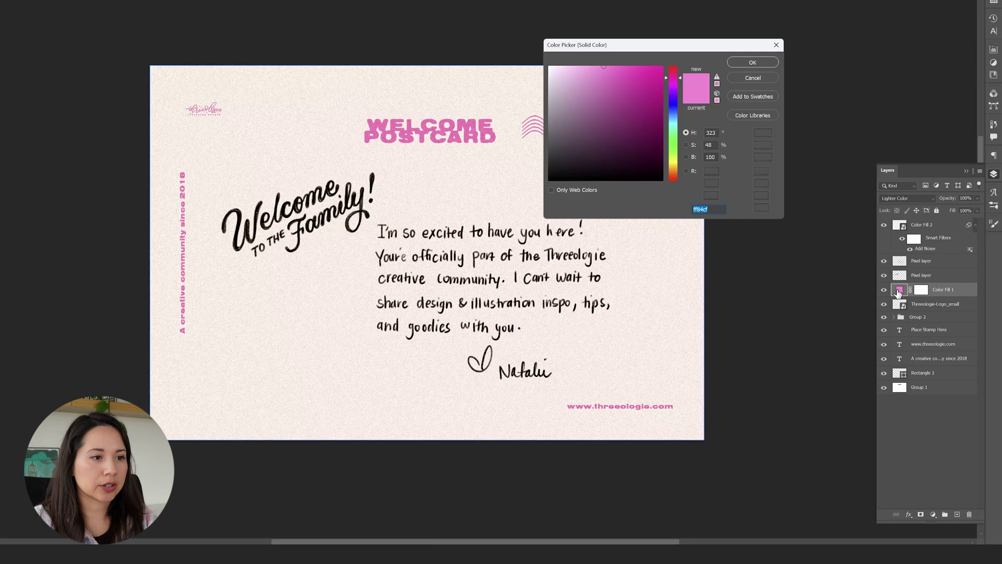
pyautogui.rightClick(679, 210)
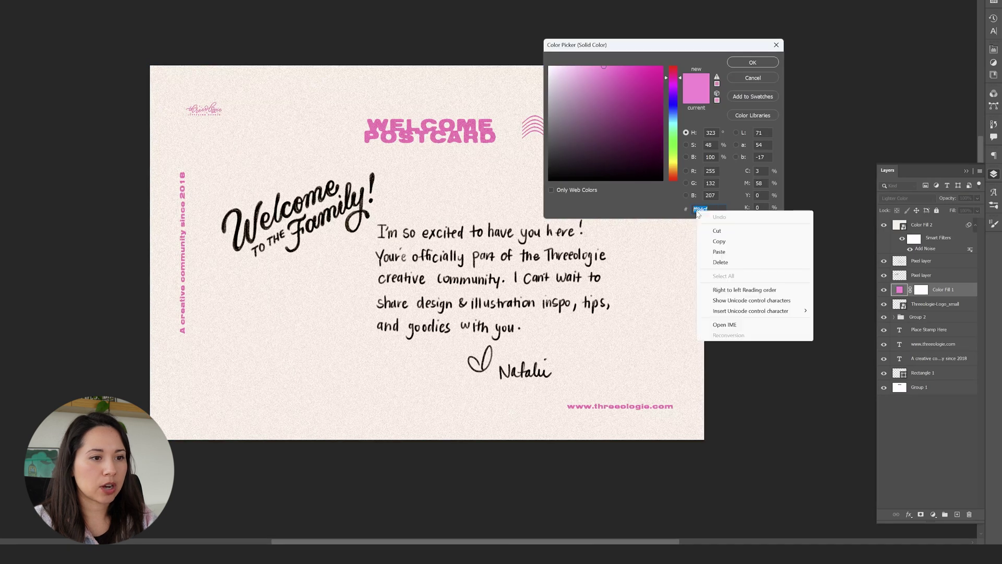
pyautogui.click(720, 242)
pyautogui.click(752, 63)
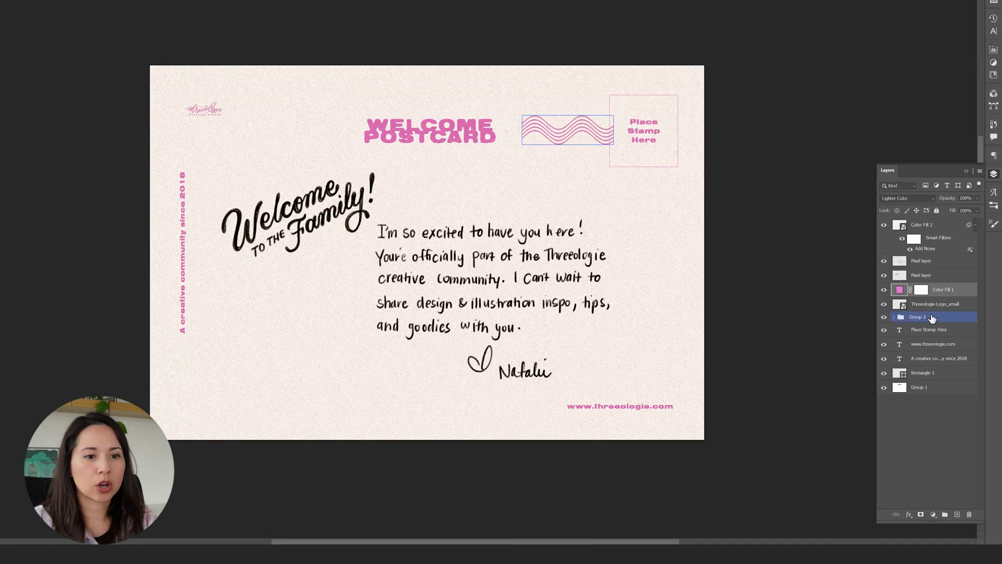
pyautogui.click(949, 308)
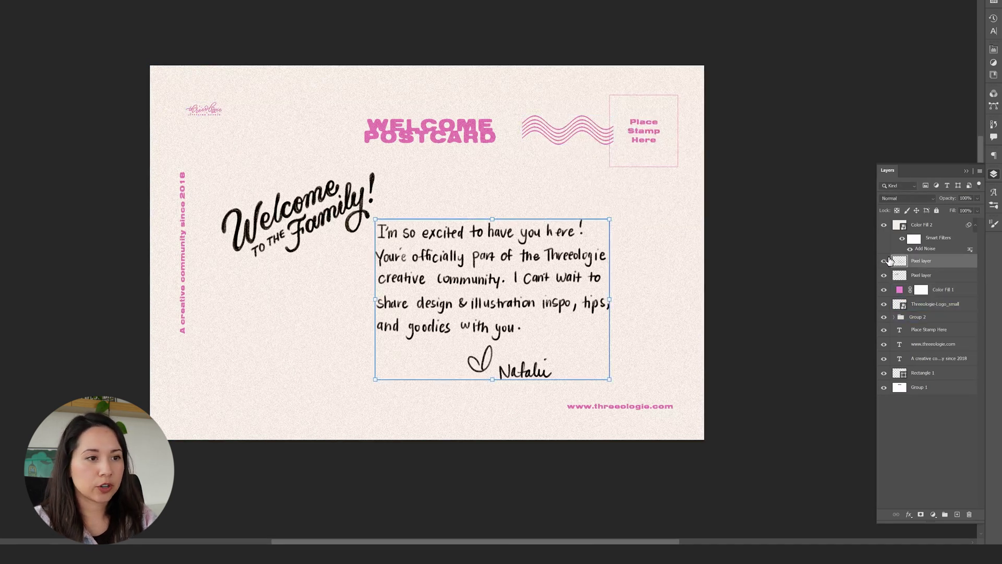
# Merge the wavy-line Group 2 into a single layer with Merge Group.
pyautogui.click(884, 261)
pyautogui.click(883, 260)
pyautogui.click(918, 317)
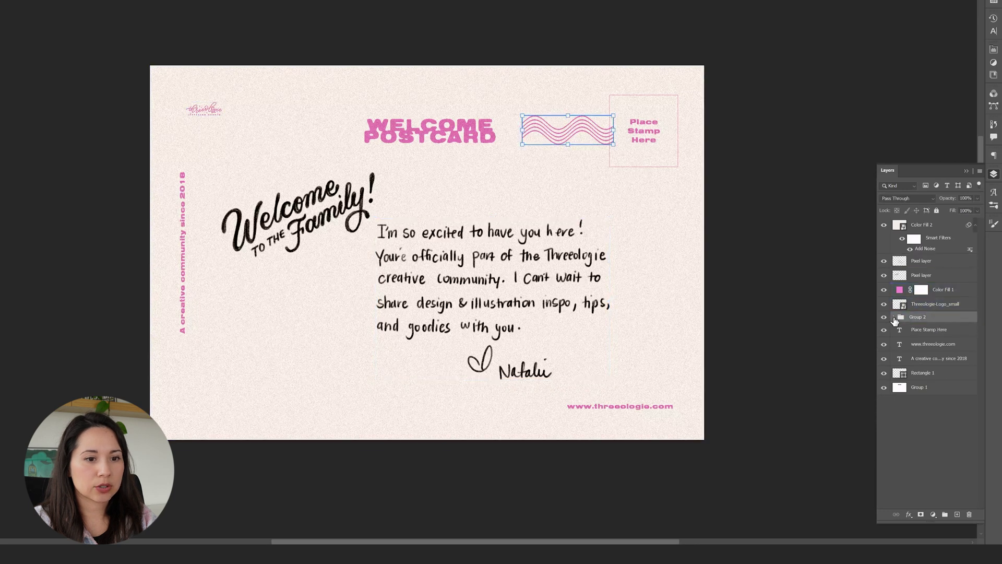
pyautogui.click(893, 317)
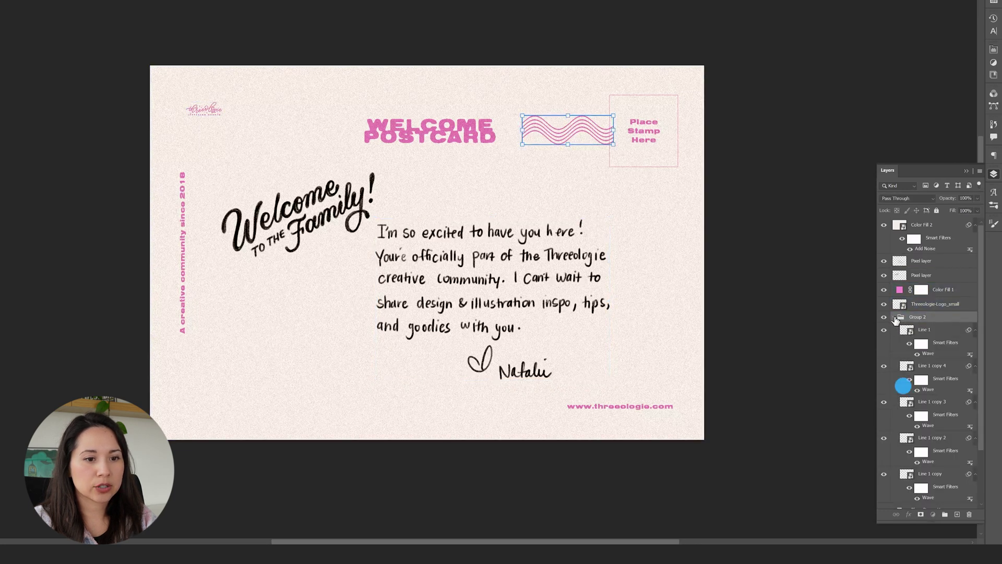
pyautogui.click(893, 317)
pyautogui.rightClick(930, 321)
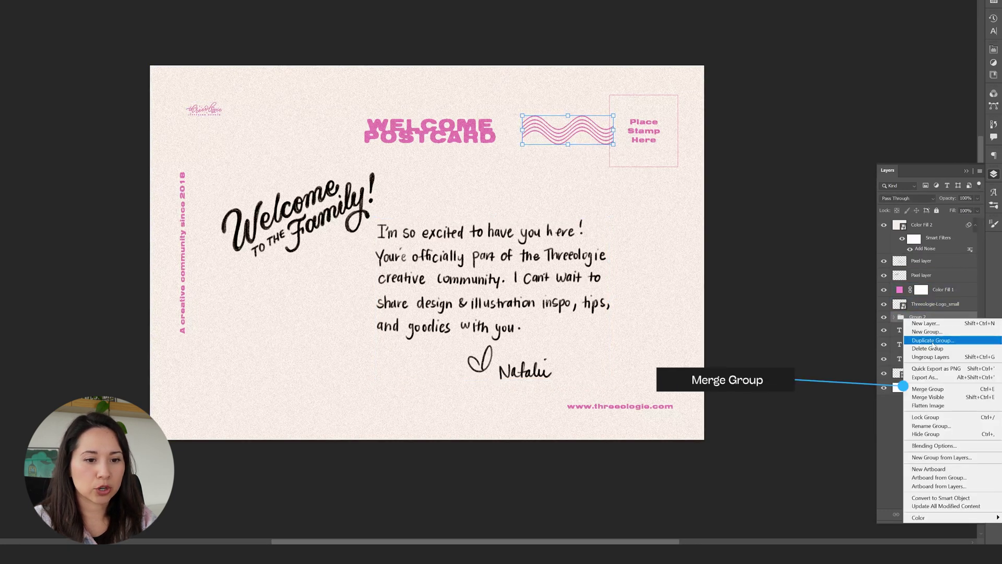
pyautogui.click(928, 389)
# Give Group 2 a pink ff84cf Color Overlay through Blending Options.
pyautogui.rightClick(927, 322)
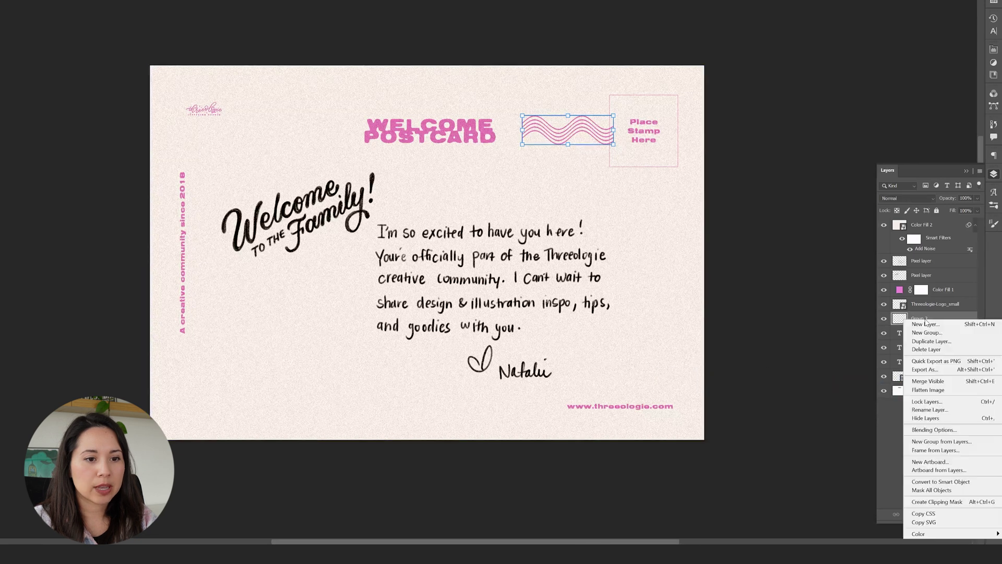
pyautogui.click(944, 431)
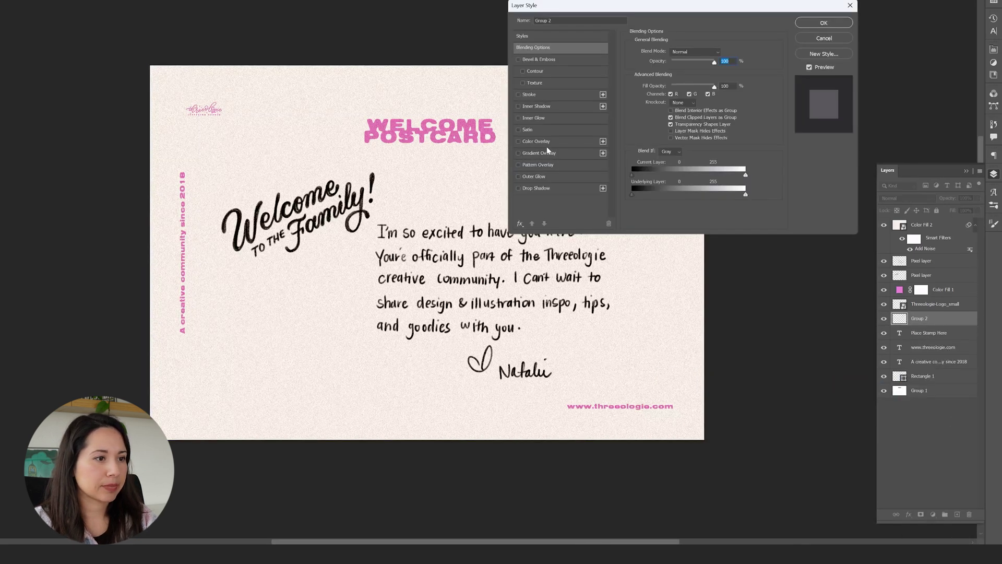
pyautogui.click(546, 140)
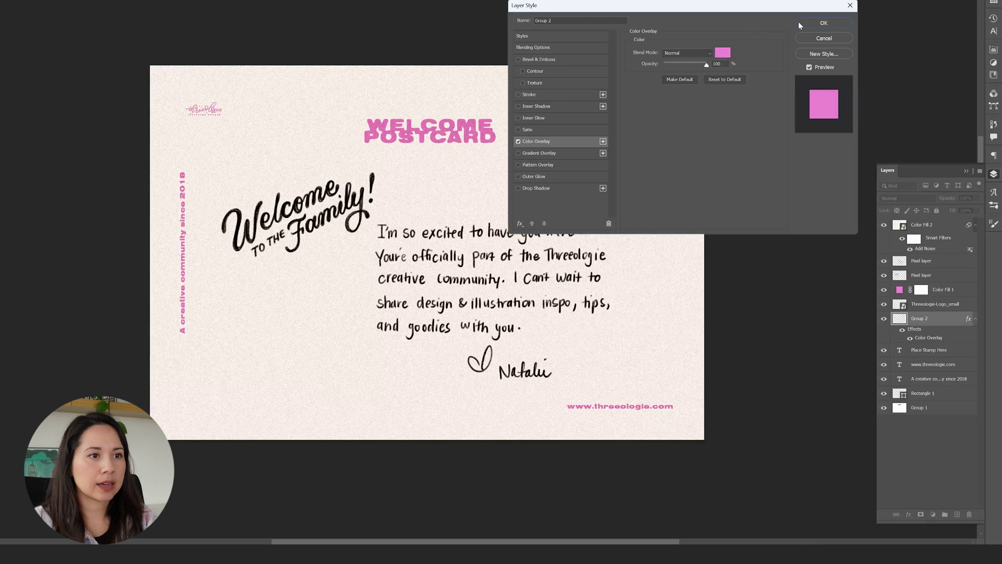
pyautogui.click(726, 58)
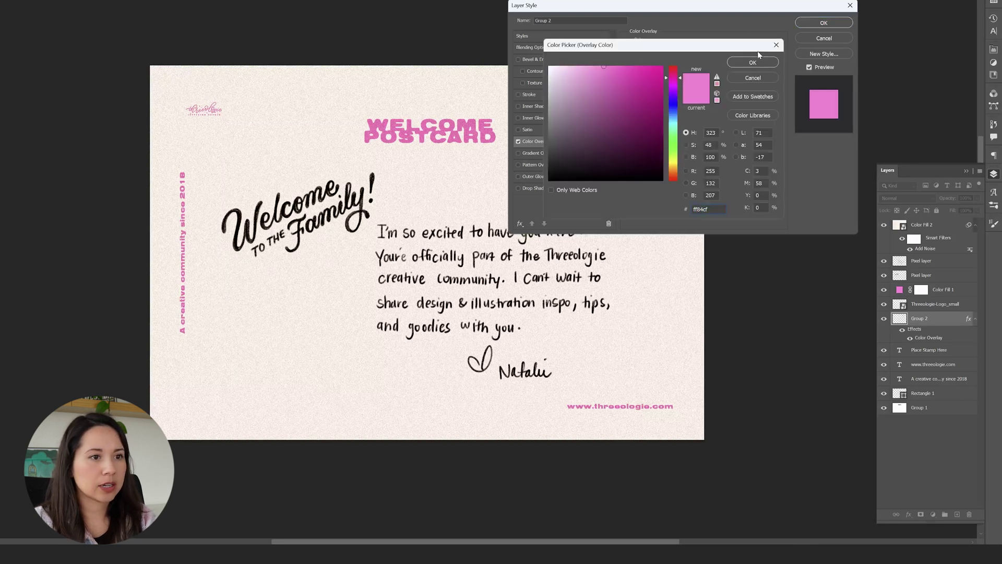
pyautogui.click(813, 29)
pyautogui.click(815, 25)
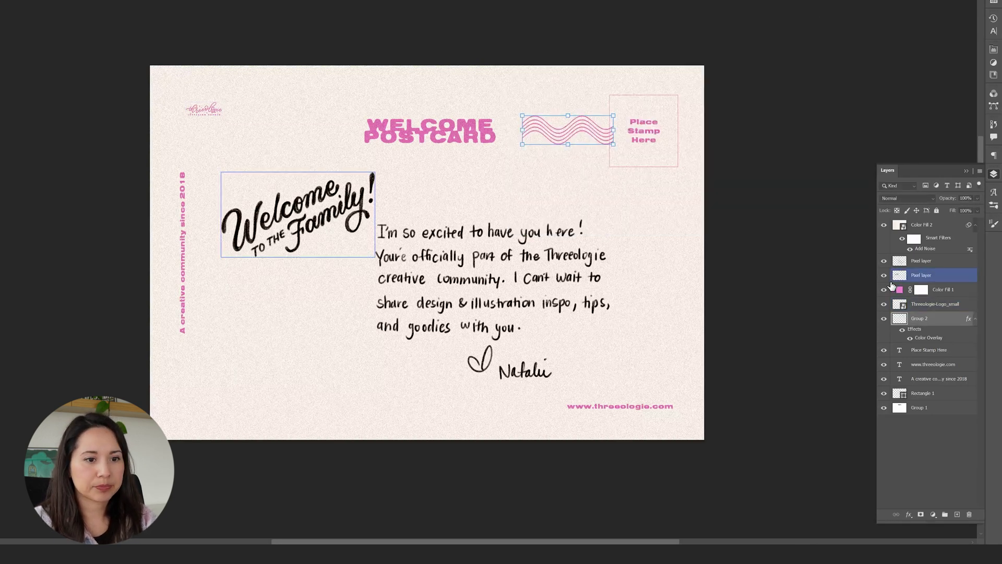
pyautogui.click(919, 289)
# Hide Color Fill 1 and set the stamp label, website and vertical sidebar text colour to ff84cf.
pyautogui.click(884, 291)
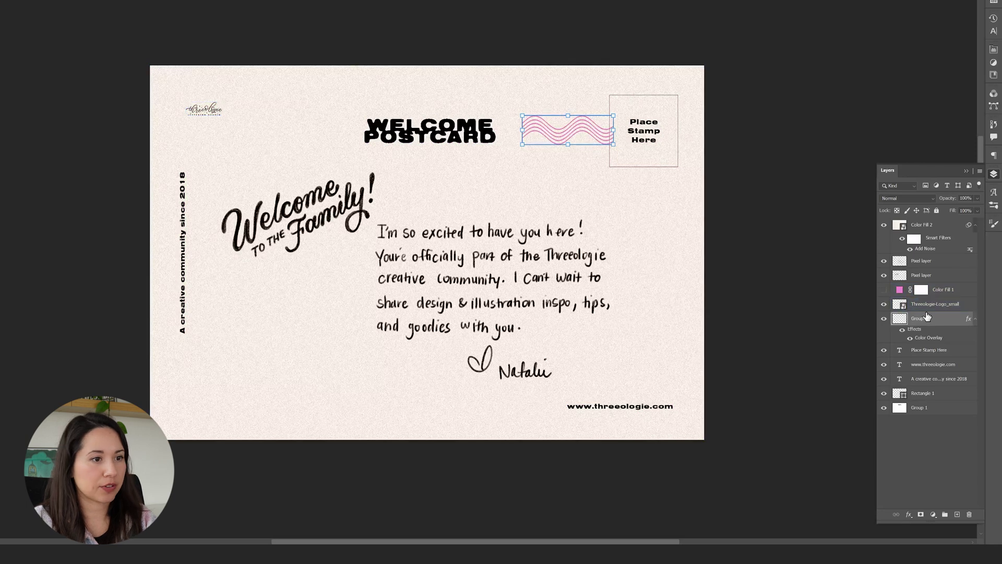
pyautogui.click(929, 350)
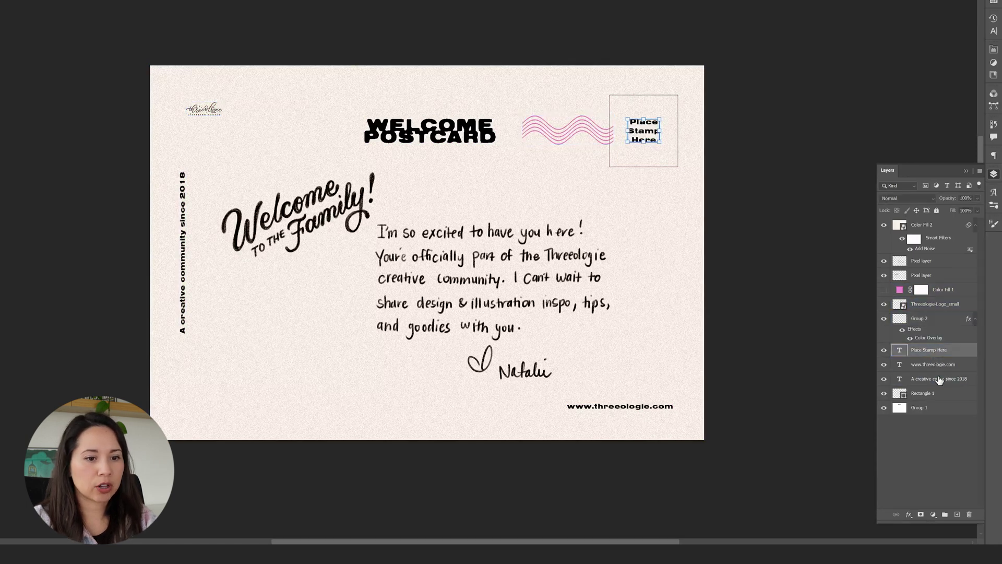
pyautogui.click(940, 380)
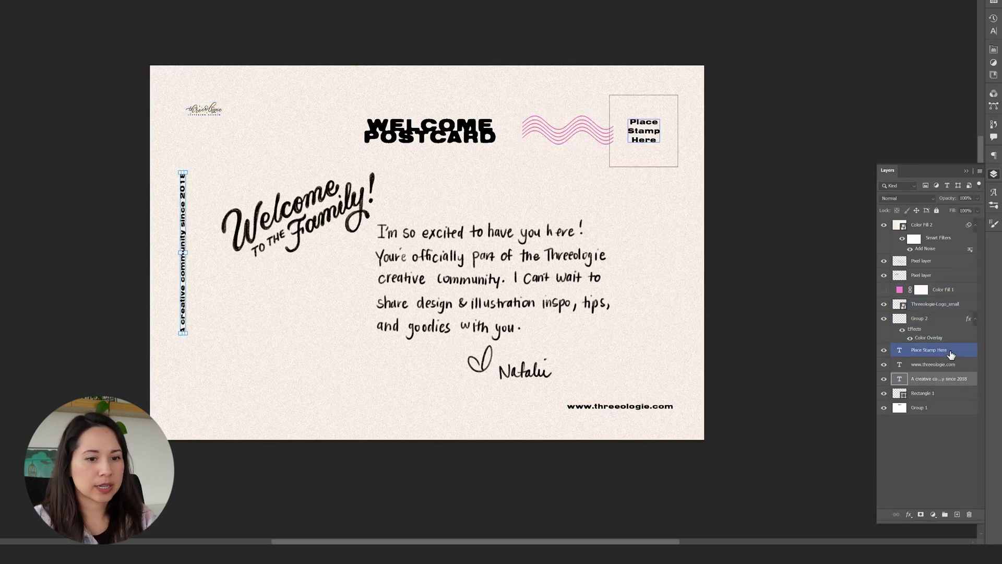
pyautogui.keyDown('shift'); pyautogui.click(929, 350); pyautogui.keyUp('shift')
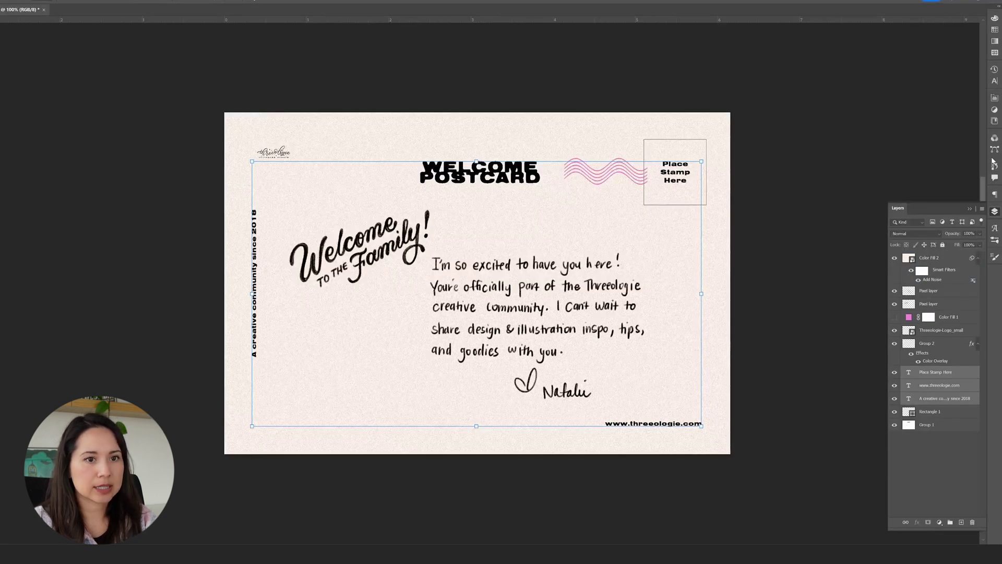
pyautogui.click(995, 82)
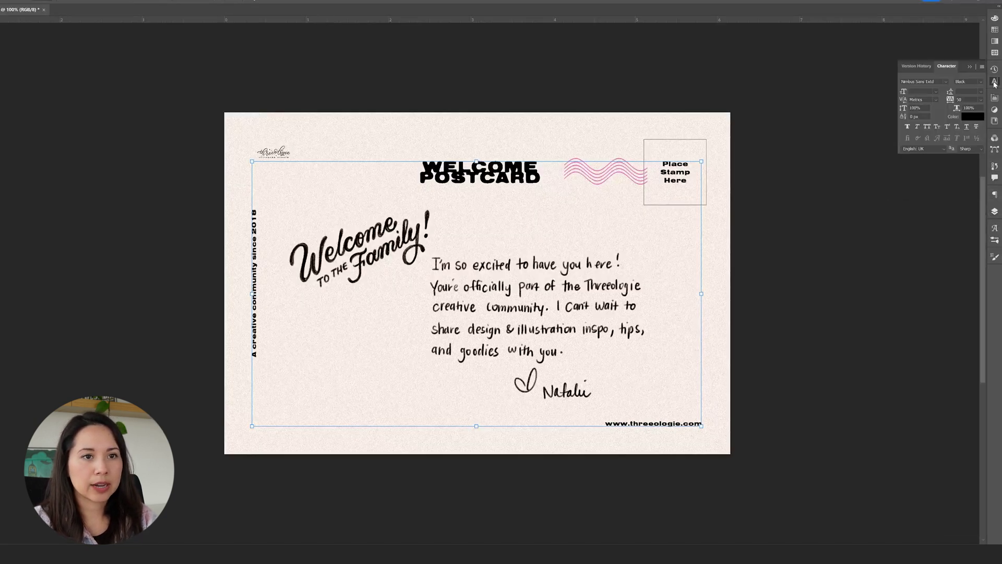
pyautogui.click(979, 117)
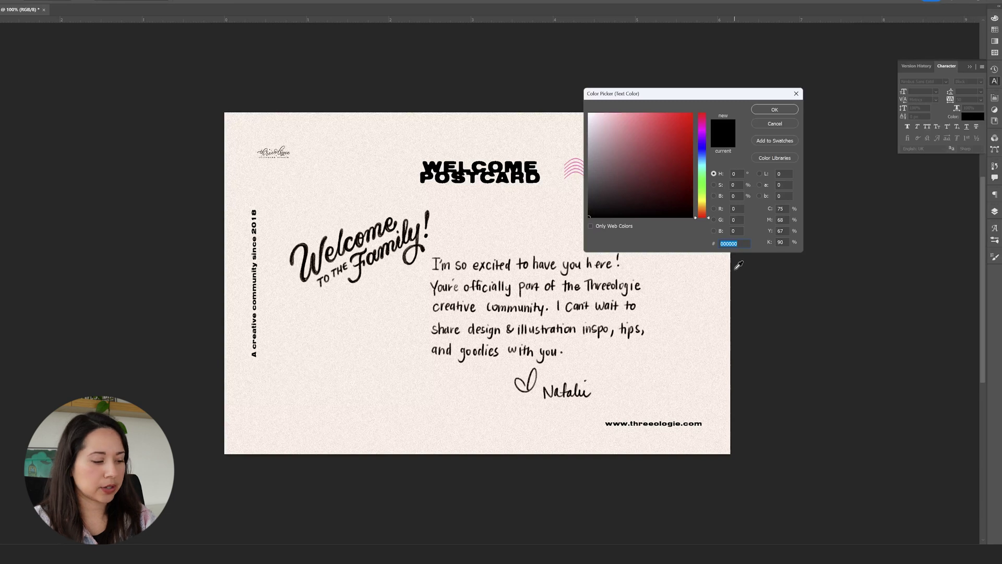
pyautogui.hotkey('ctrl', 'v')
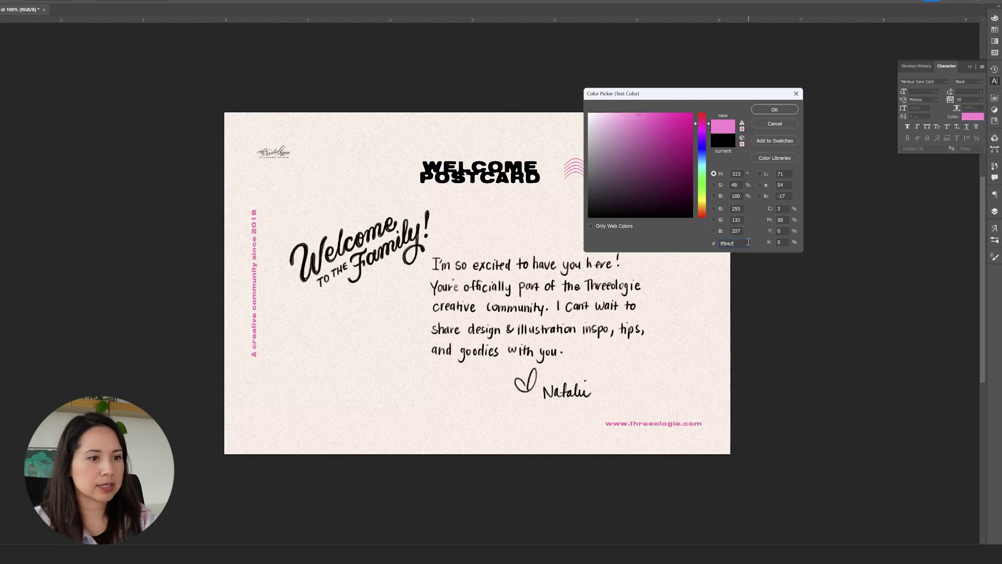
pyautogui.click(775, 110)
# Select the Rectangle 1 stamp box path and bring up its stroke colour swatches.
pyautogui.click(932, 416)
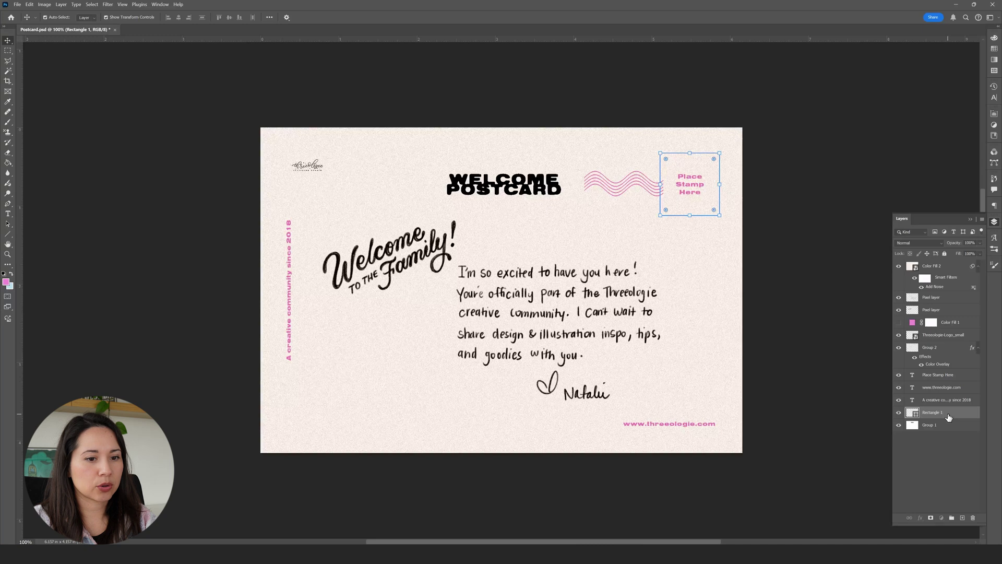
pyautogui.press('a')
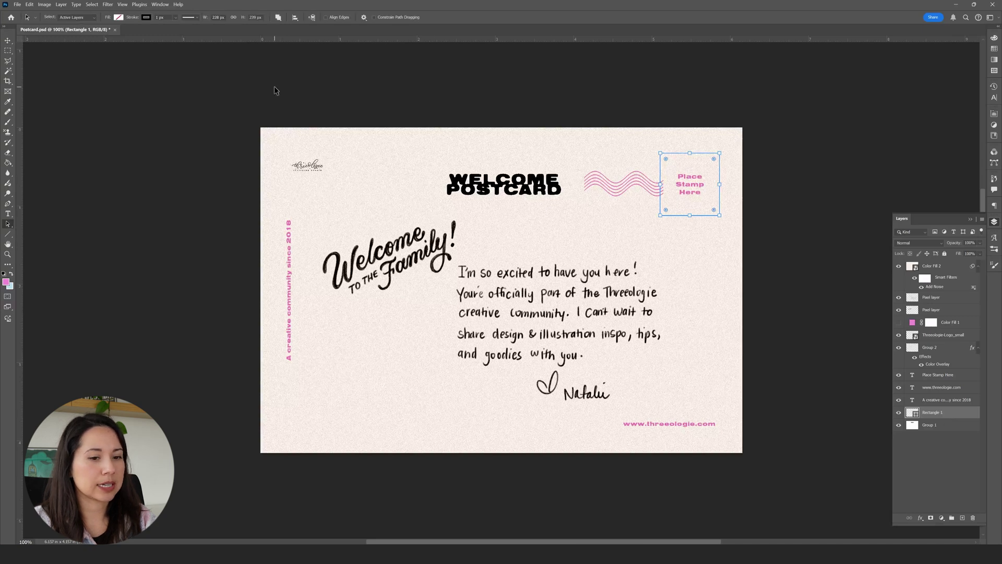
pyautogui.click(146, 17)
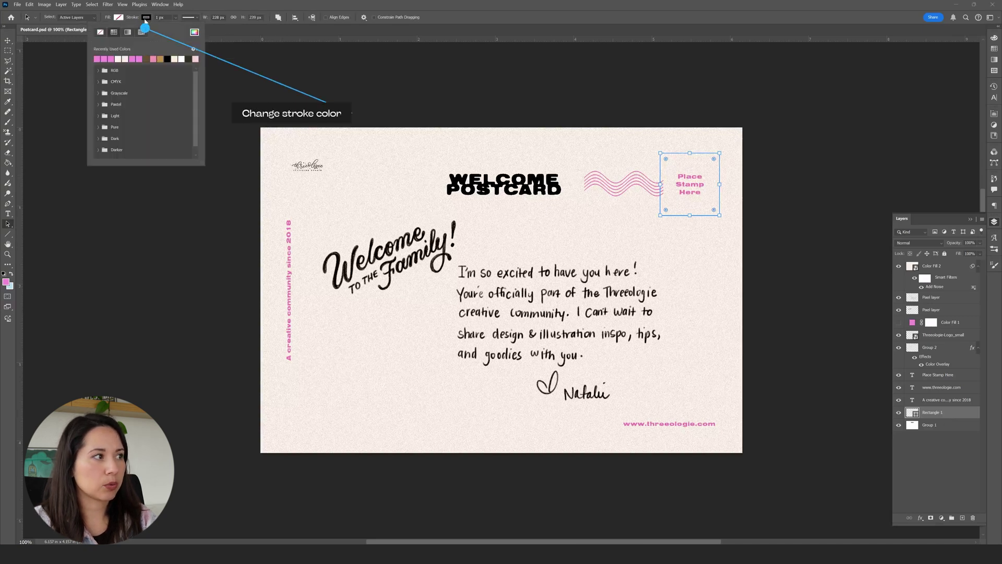
# Make the stamp box outline pink and add a pink Color Overlay to Threeologie-Logo_small.
pyautogui.click(857, 228)
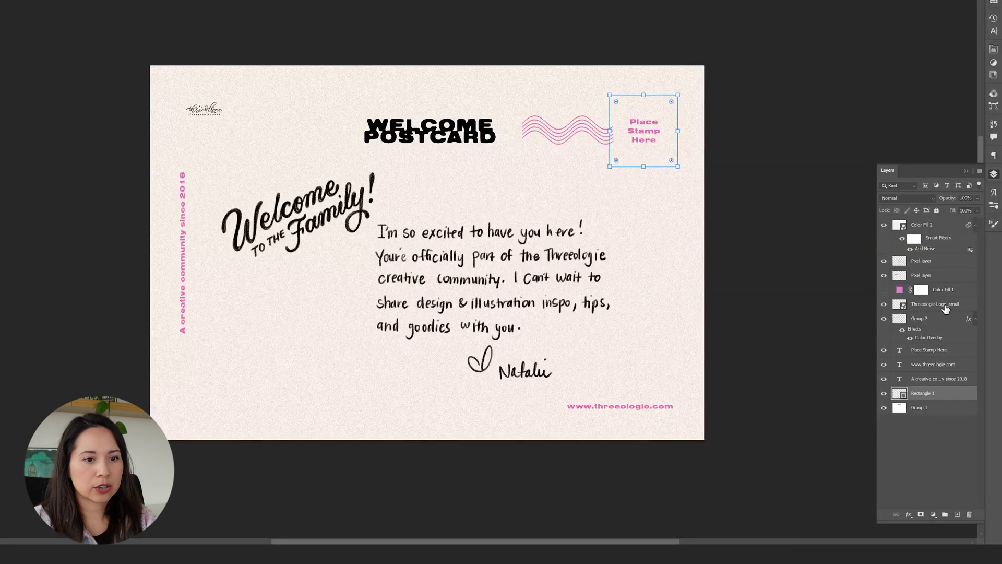
pyautogui.click(934, 304)
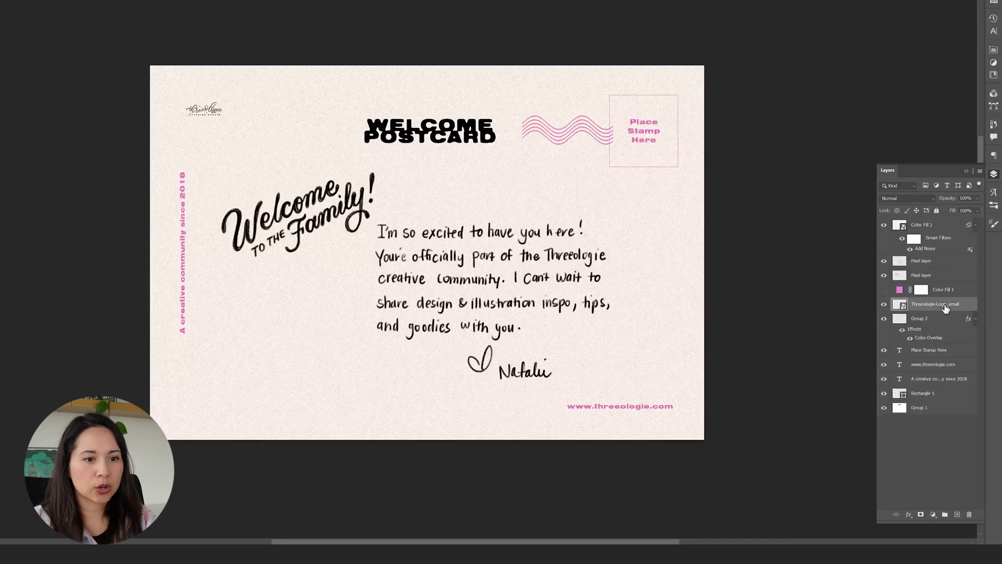
pyautogui.rightClick(933, 304)
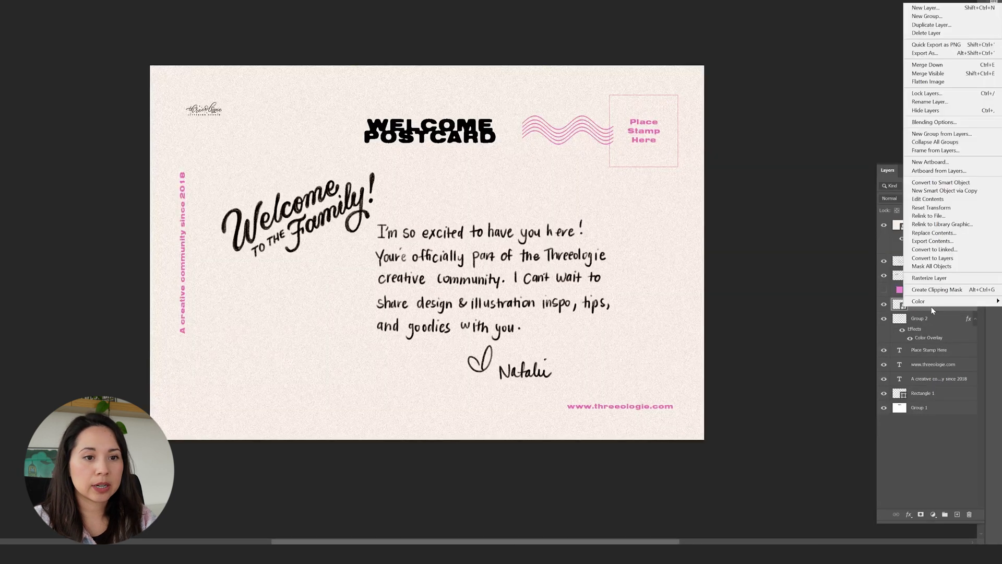
pyautogui.click(935, 124)
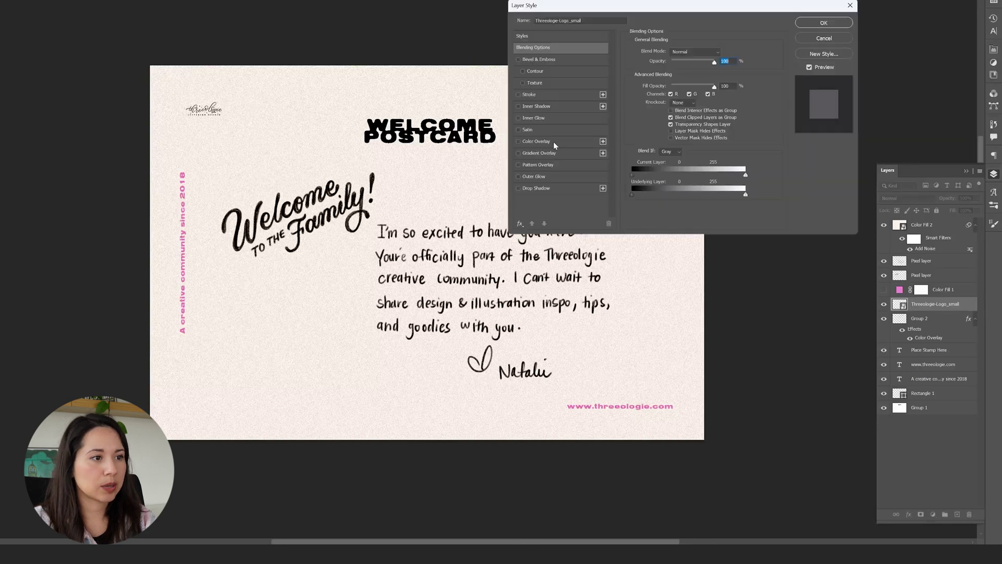
pyautogui.click(554, 141)
pyautogui.click(813, 23)
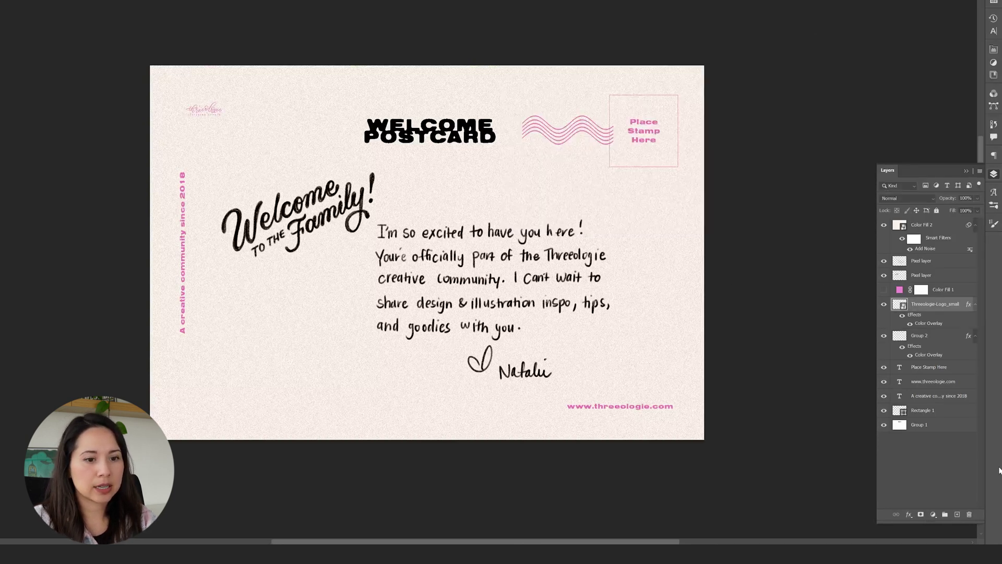
# Select the Group 1 title layer and briefly toggle its visibility off and on.
pyautogui.click(952, 429)
pyautogui.click(884, 425)
pyautogui.click(883, 426)
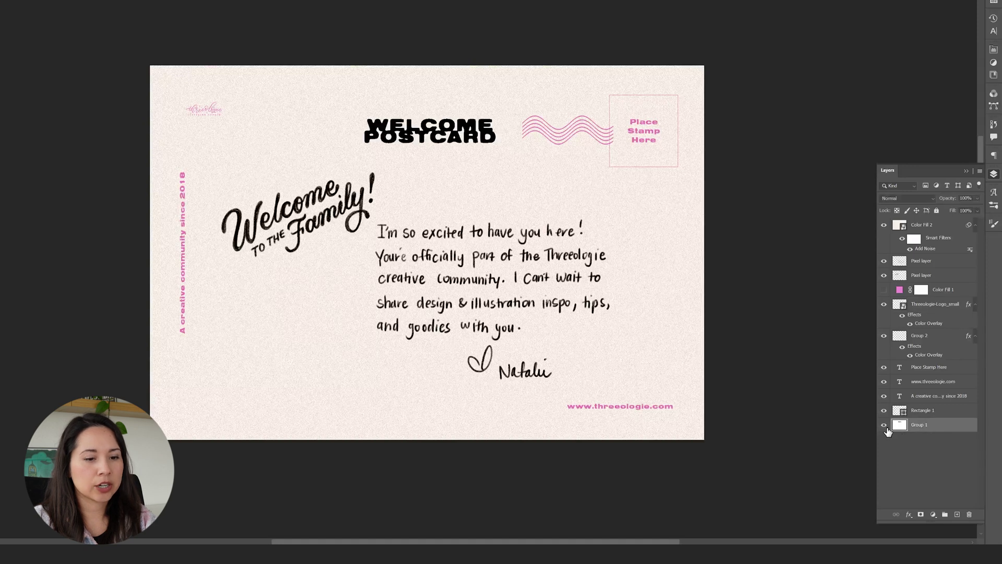
# Magic Wand-select the black WELCOME POSTCARD letters, Paint Bucket them pink, then deselect with Ctrl+D.
pyautogui.hotkey('shift', 'Tab')
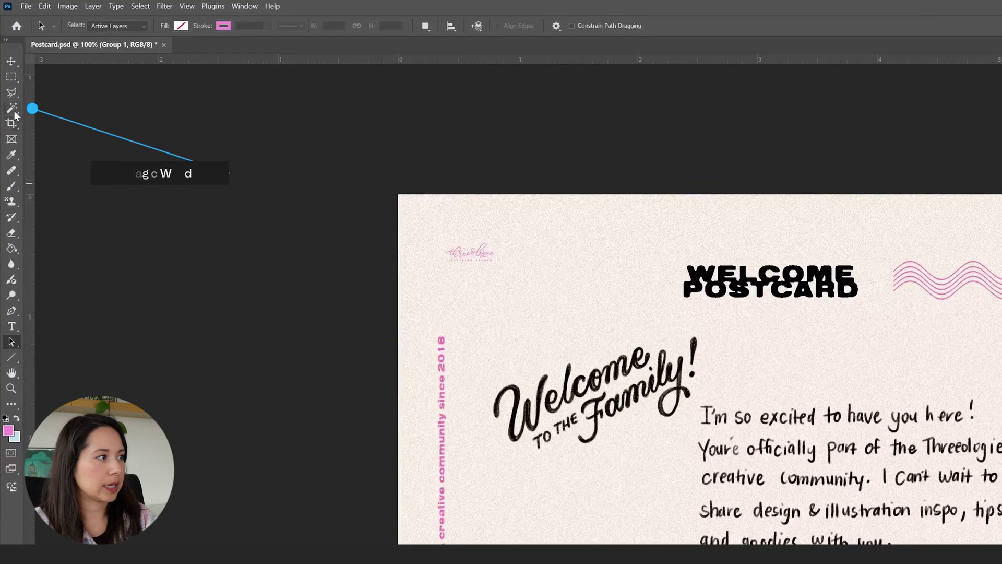
pyautogui.click(12, 108)
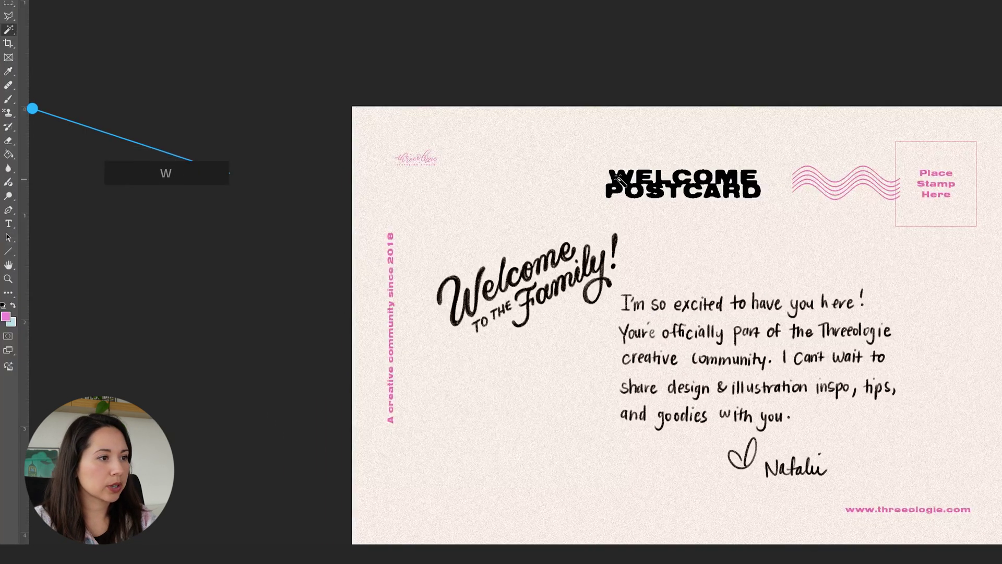
pyautogui.click(847, 291)
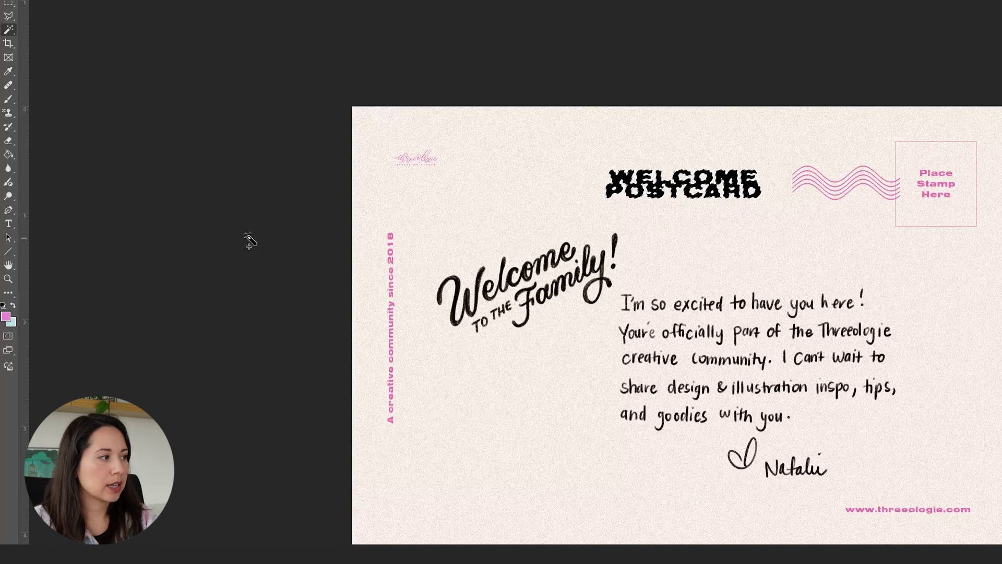
pyautogui.click(8, 154)
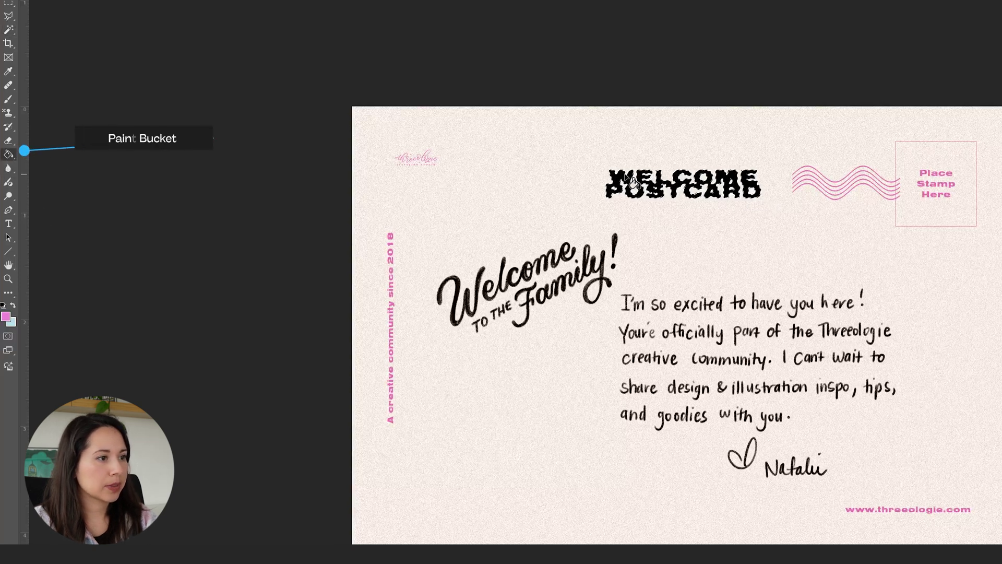
pyautogui.click(634, 189)
pyautogui.click(754, 191)
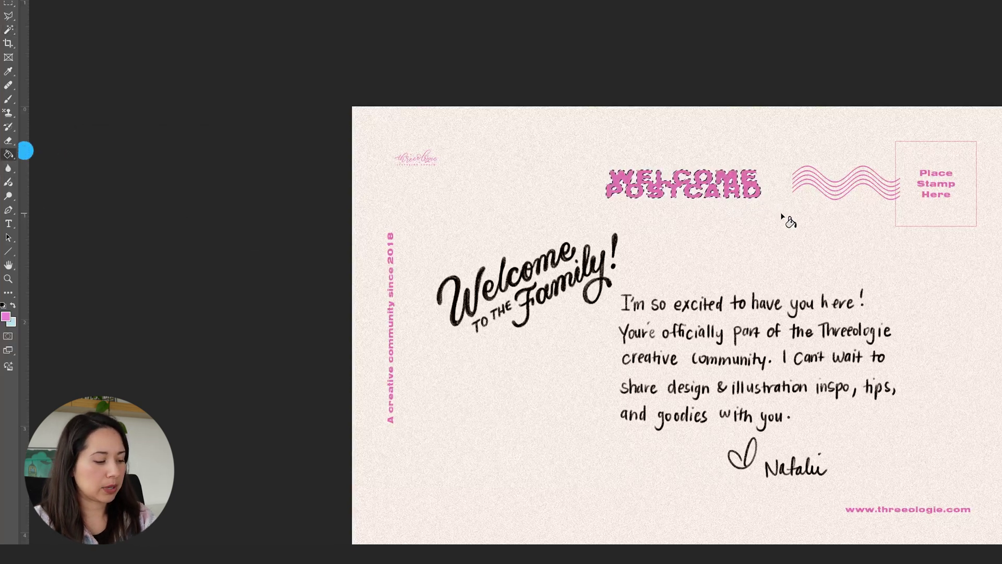
pyautogui.hotkey('ctrl', 'd')
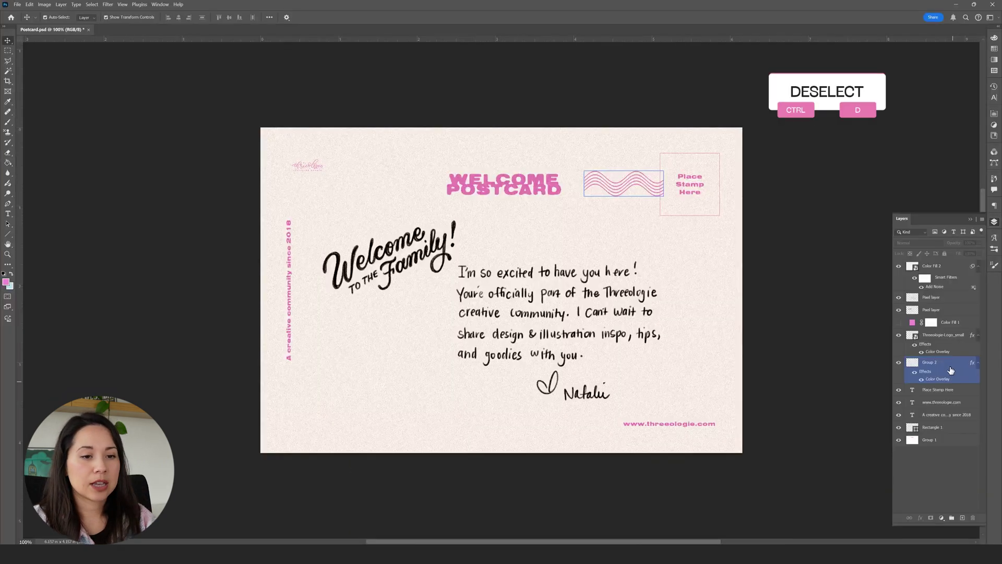
# Convert the pink Threeologie-Logo_small layer into a smart object.
pyautogui.click(949, 371)
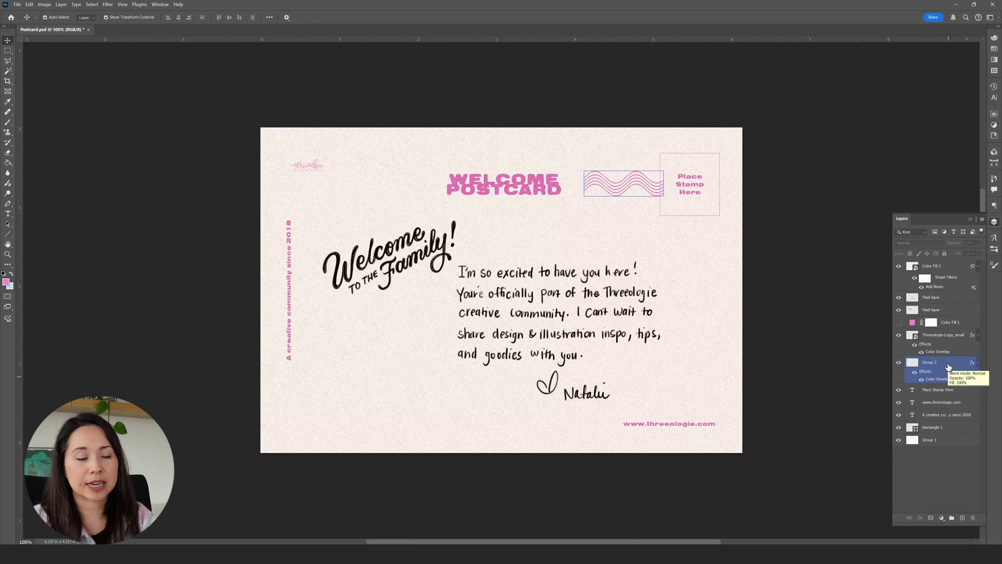
pyautogui.click(947, 346)
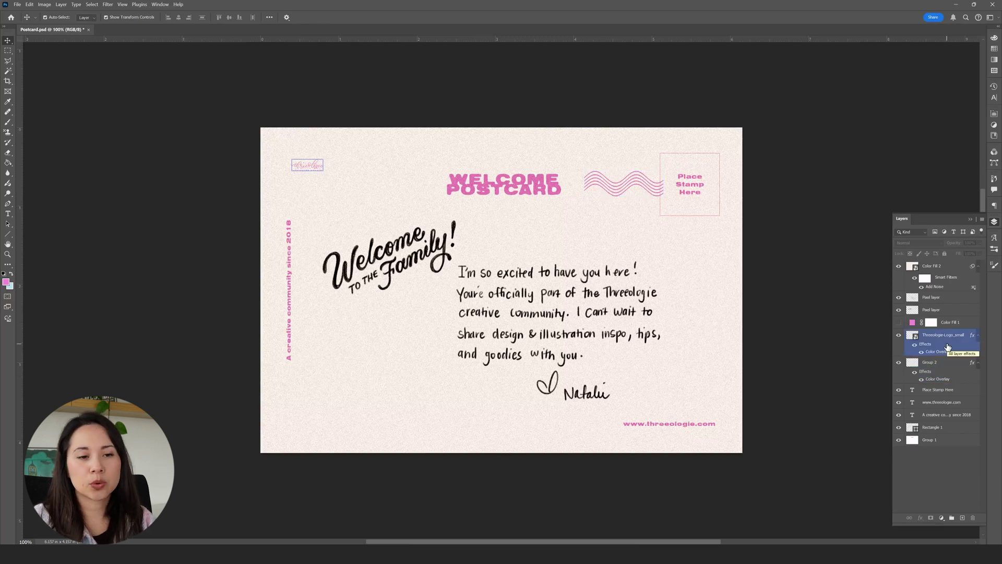
pyautogui.rightClick(947, 346)
pyautogui.click(941, 337)
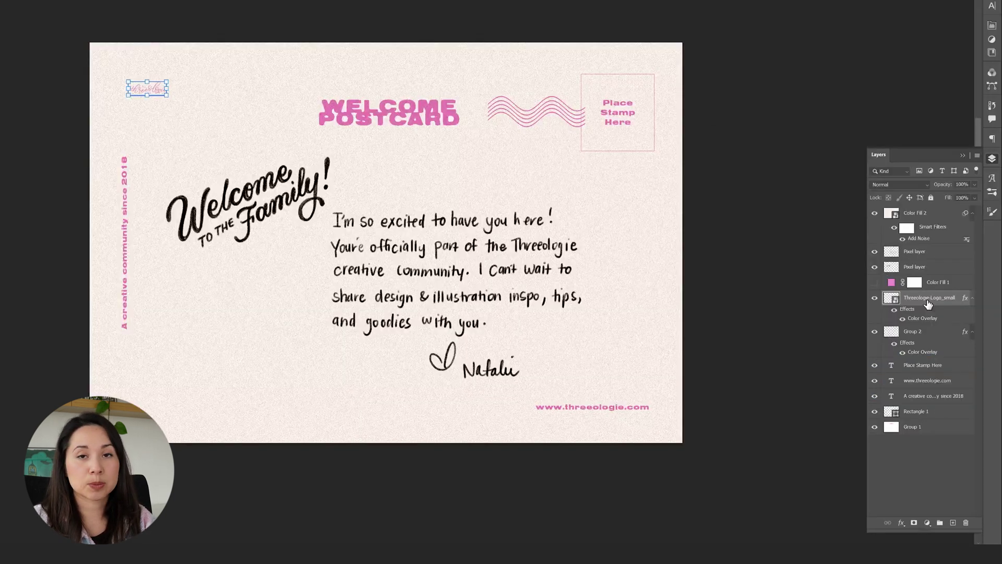
pyautogui.rightClick(941, 337)
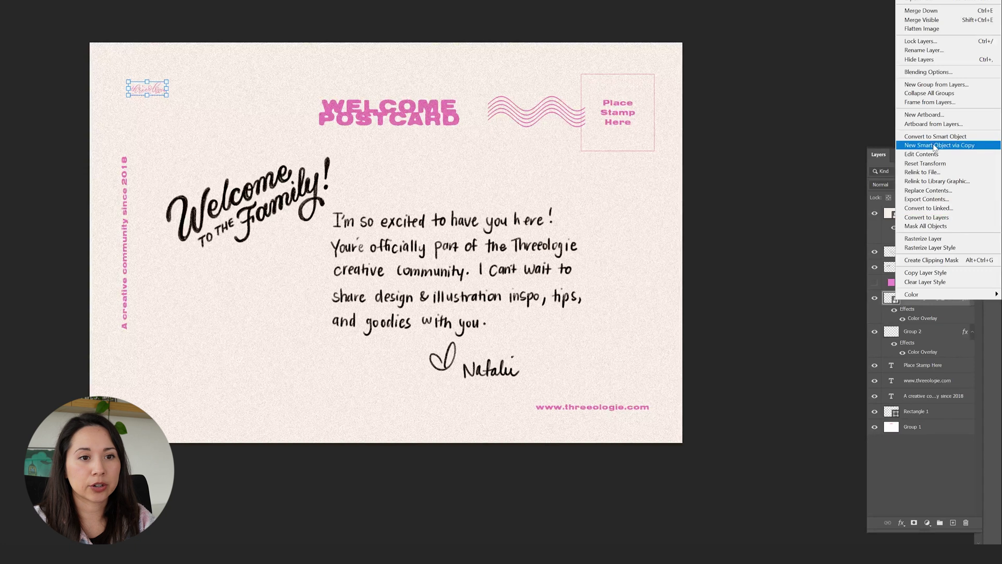
pyautogui.click(935, 136)
# Convert the Group 2 wavy lines into a smart object as well.
pyautogui.click(932, 314)
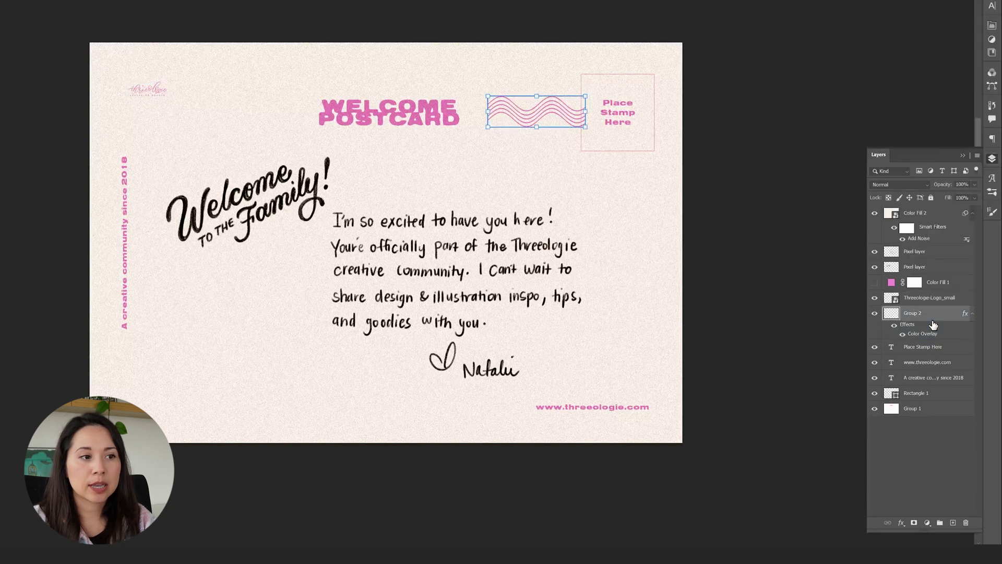
pyautogui.rightClick(934, 315)
pyautogui.click(936, 225)
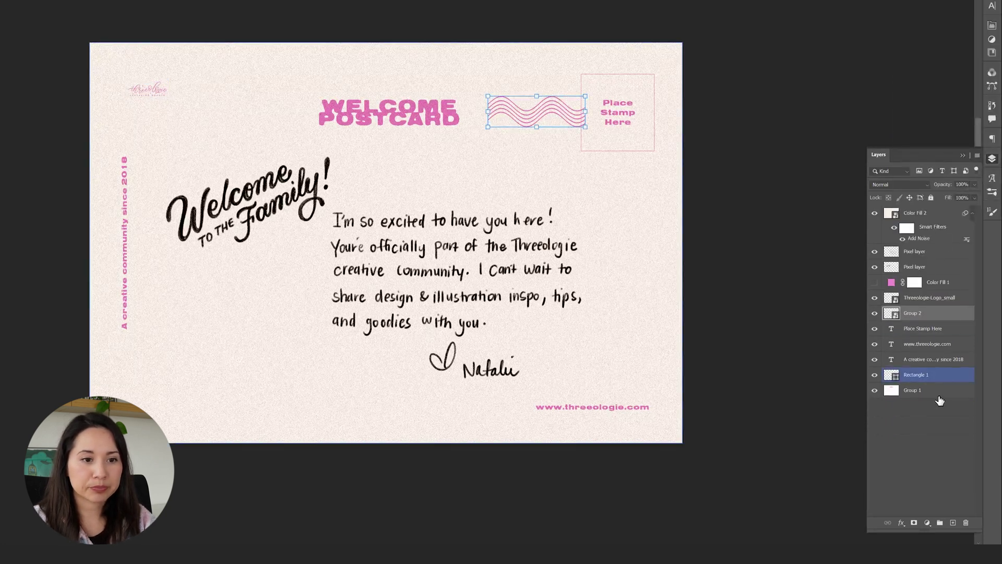
pyautogui.click(935, 390)
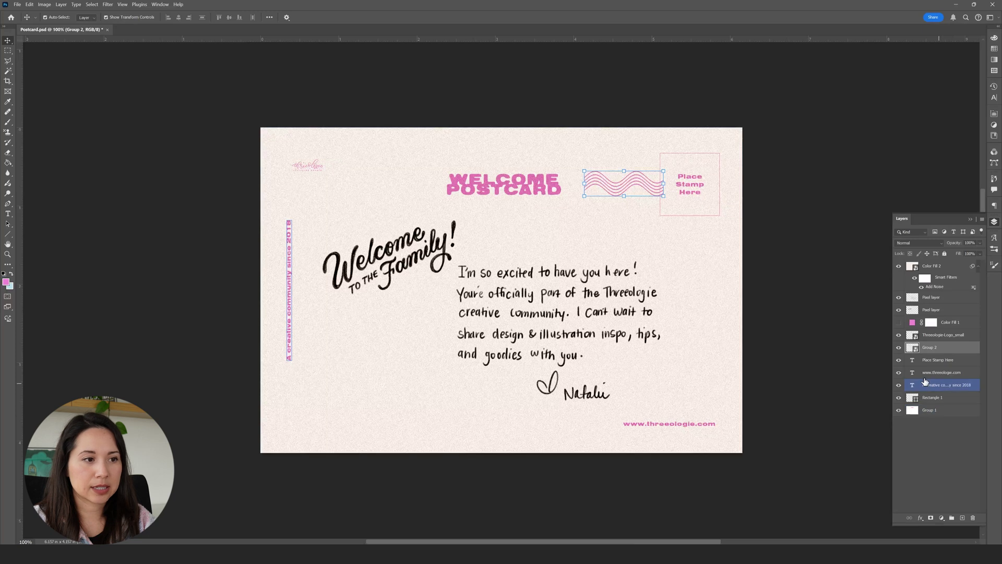
# Save the postcard design as a new PSD file with File > Save As.
pyautogui.click(17, 5)
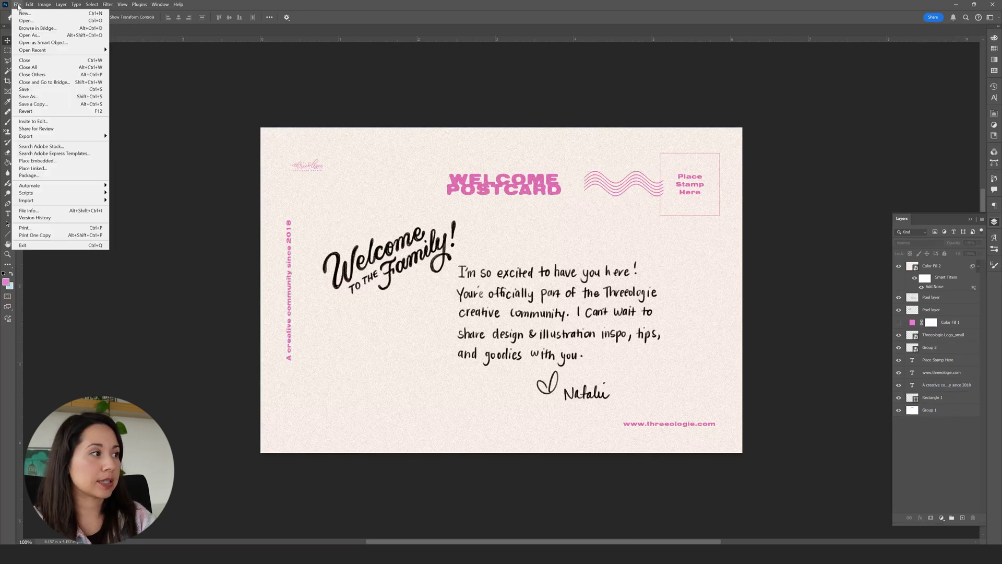
pyautogui.click(52, 97)
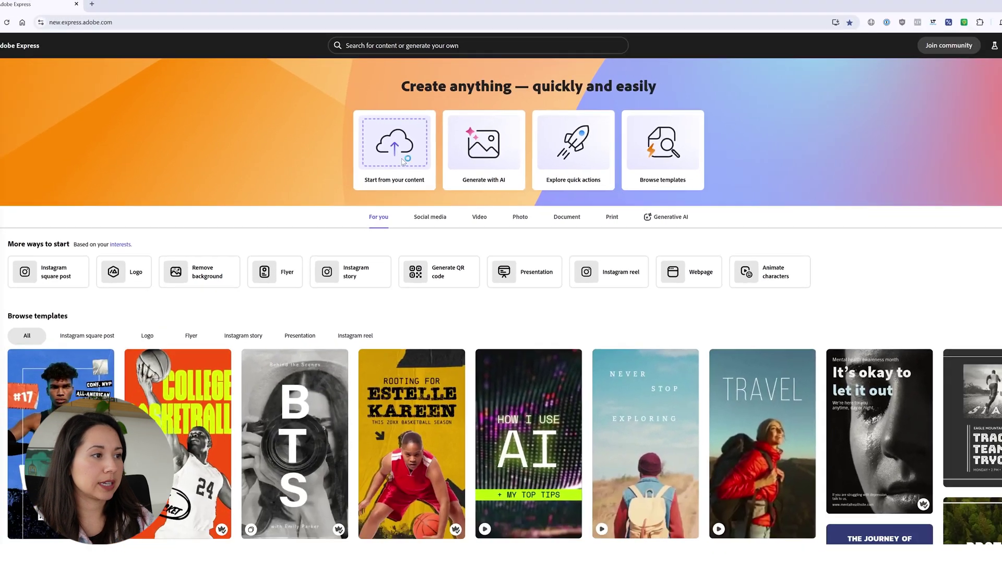
# Start an Adobe Express design from your own content using the Postcard V3.psd file.
pyautogui.click(400, 164)
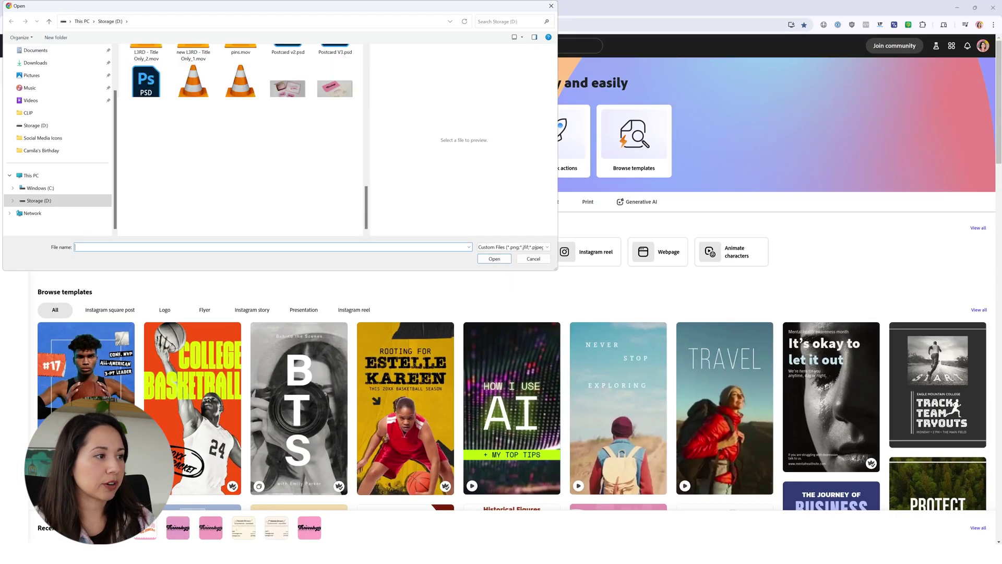
pyautogui.click(335, 52)
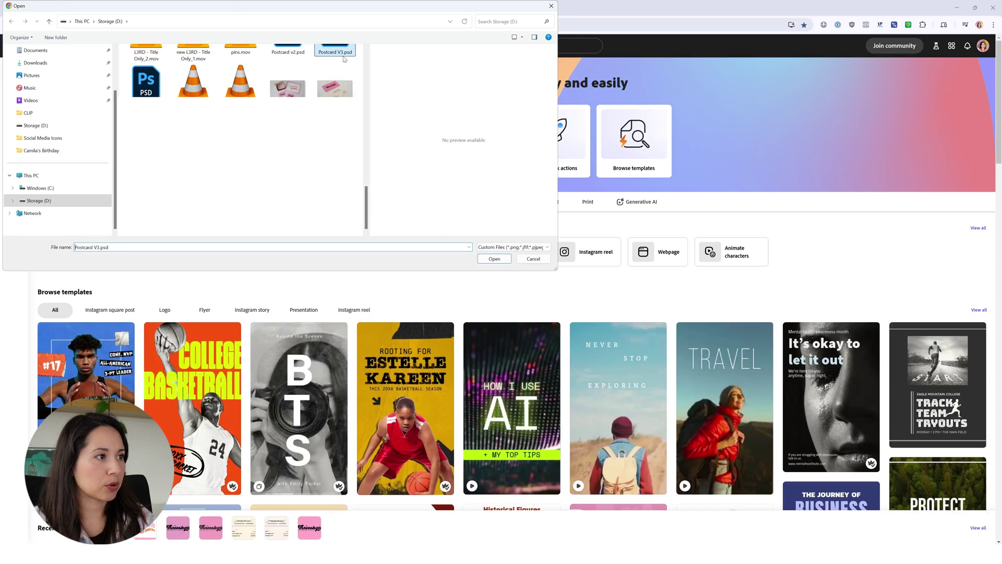
pyautogui.click(495, 258)
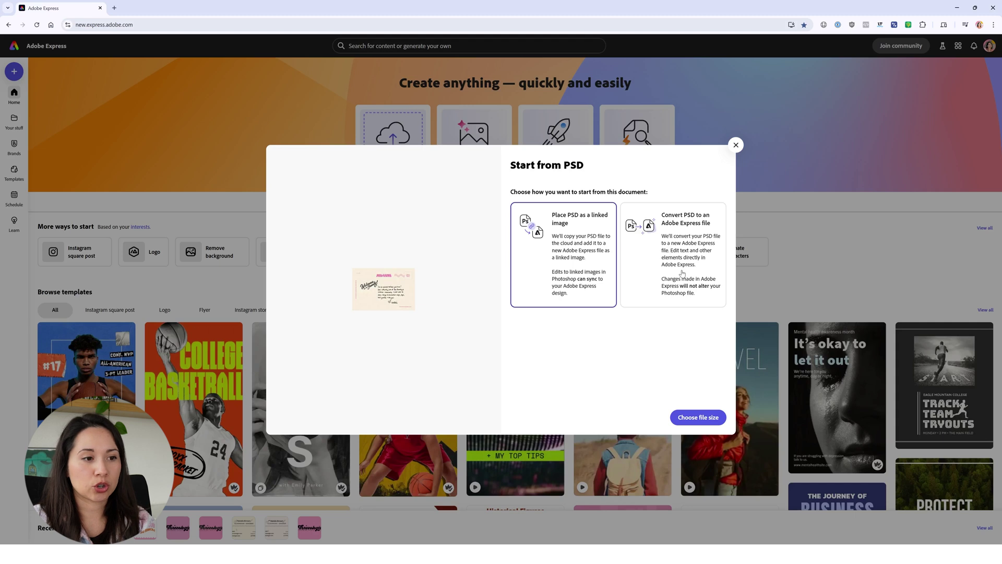
# Convert Postcard V3 to an Adobe Express file and open the result in the editor.
pyautogui.click(670, 275)
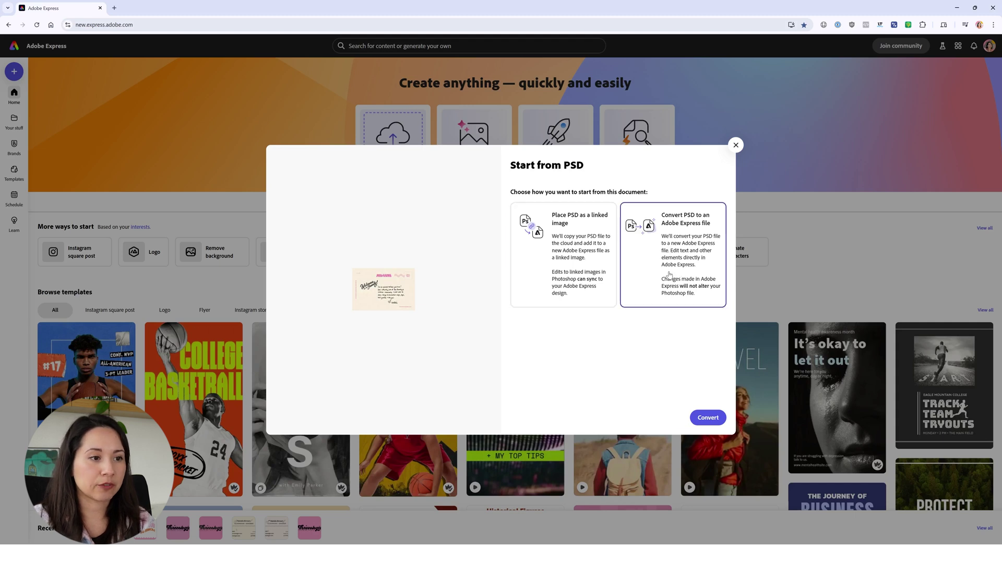
pyautogui.click(710, 418)
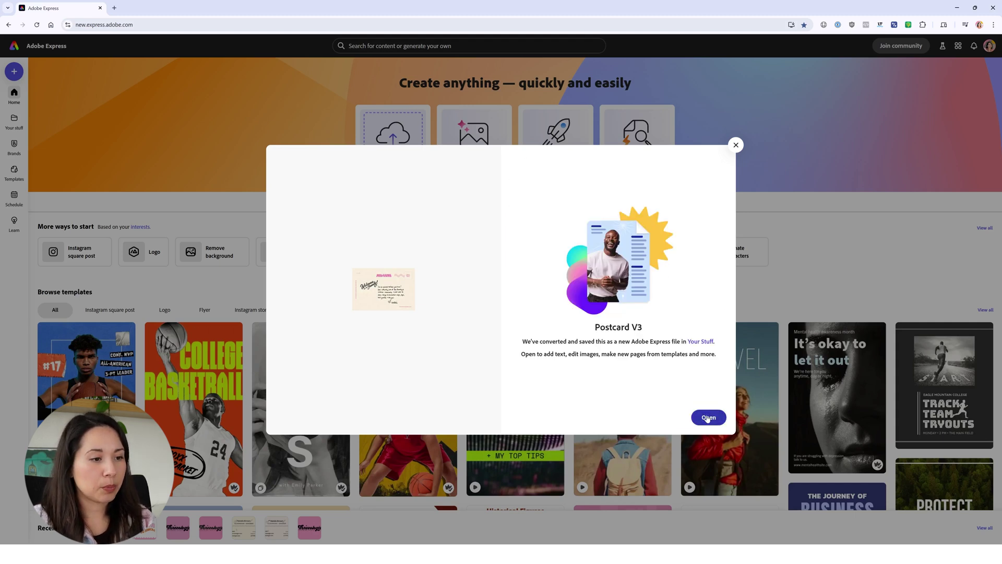
pyautogui.click(708, 417)
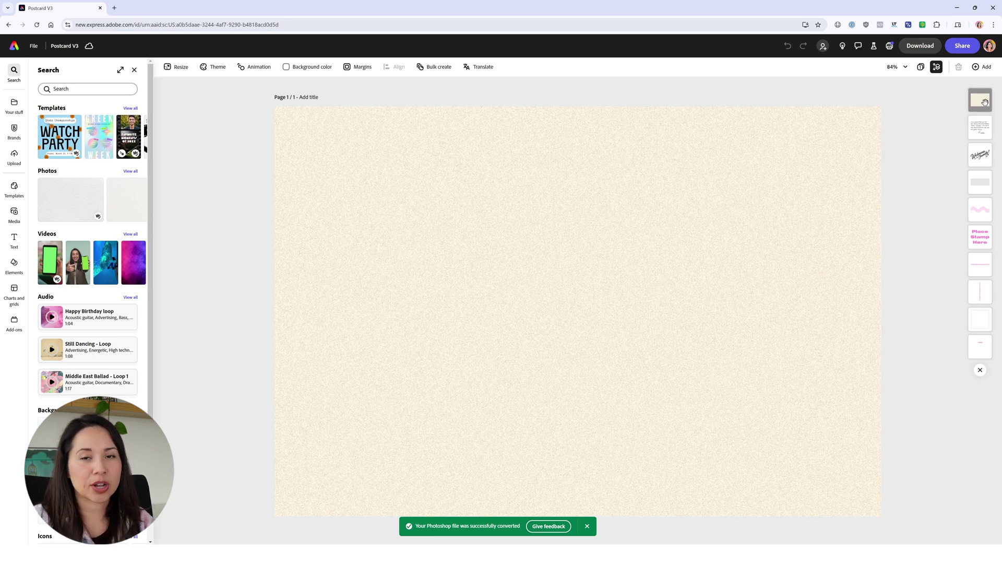
# Set the cream background image's blend mode to Multiply so the pink postcard shows through.
pyautogui.click(985, 102)
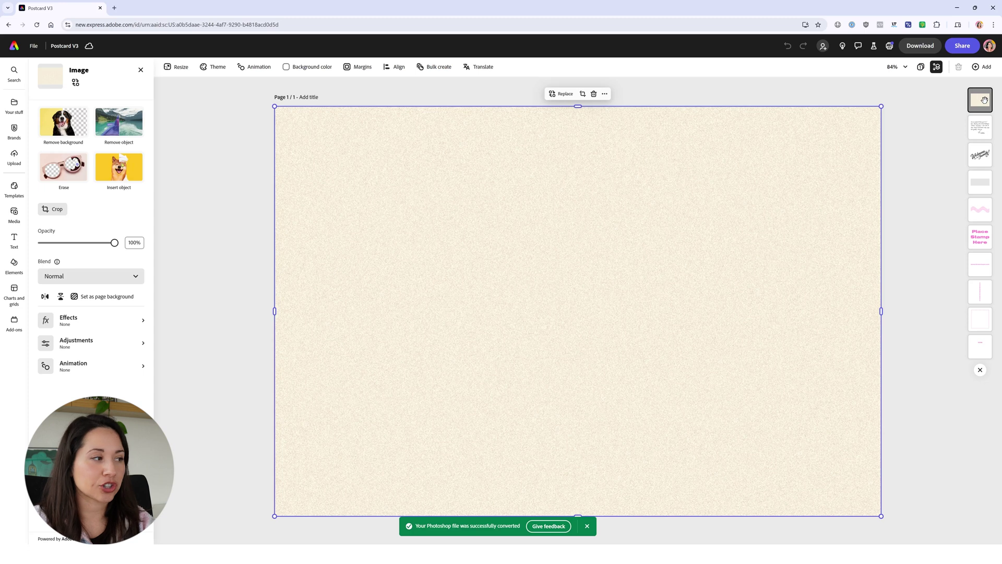
pyautogui.click(115, 282)
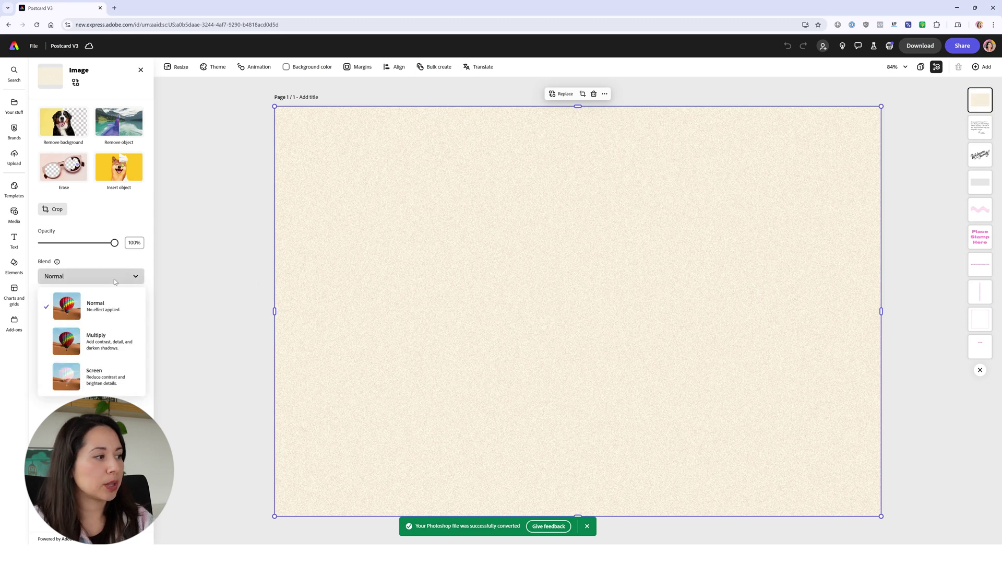
pyautogui.click(110, 342)
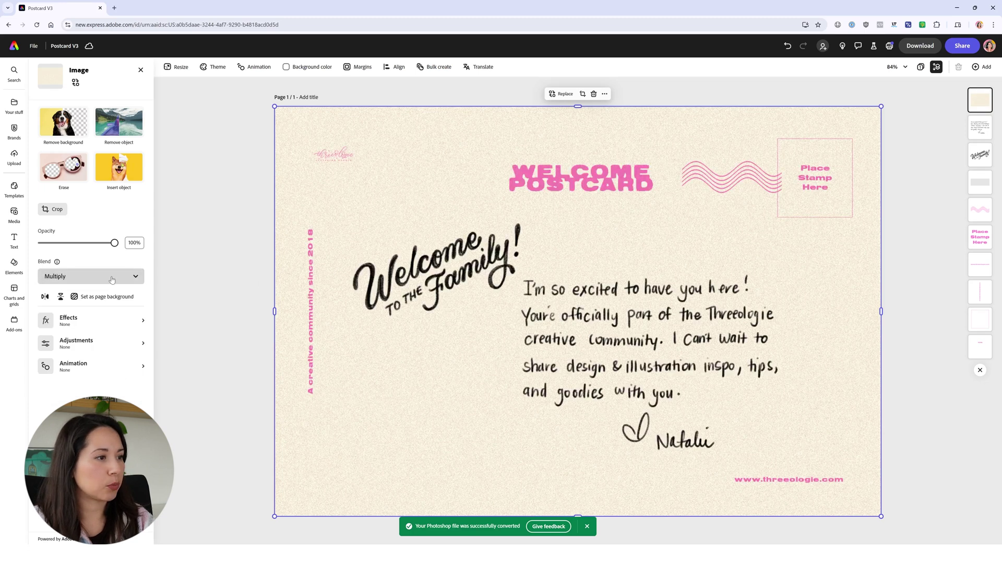
pyautogui.click(936, 185)
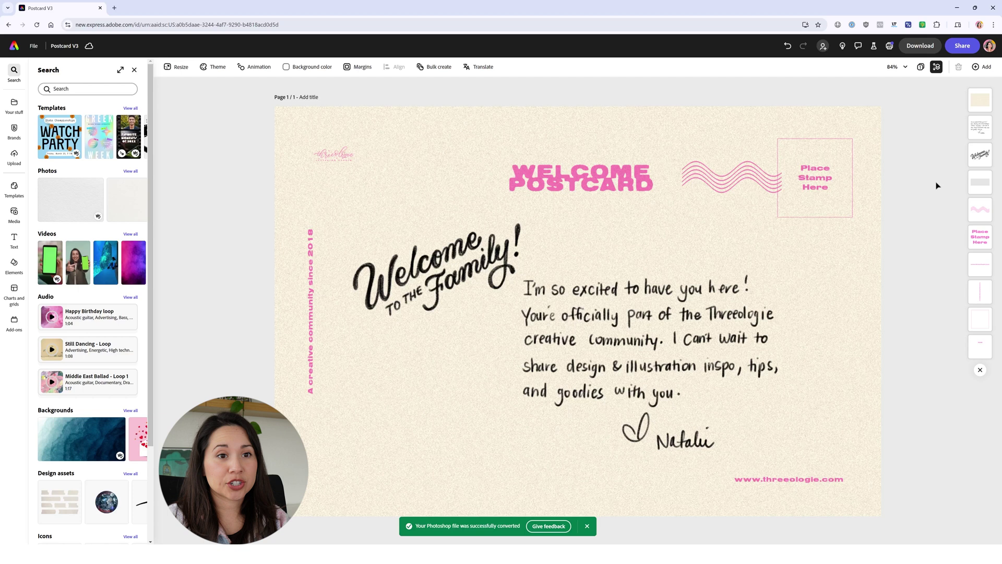
pyautogui.click(974, 137)
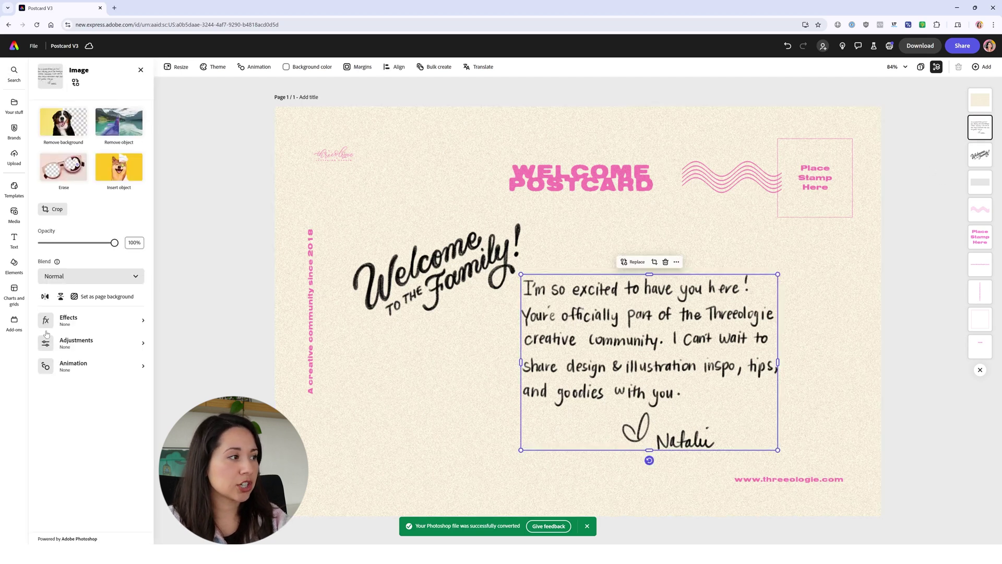
# Apply the Bloom Animate all preset to the whole postcard, then undo it.
pyautogui.click(87, 371)
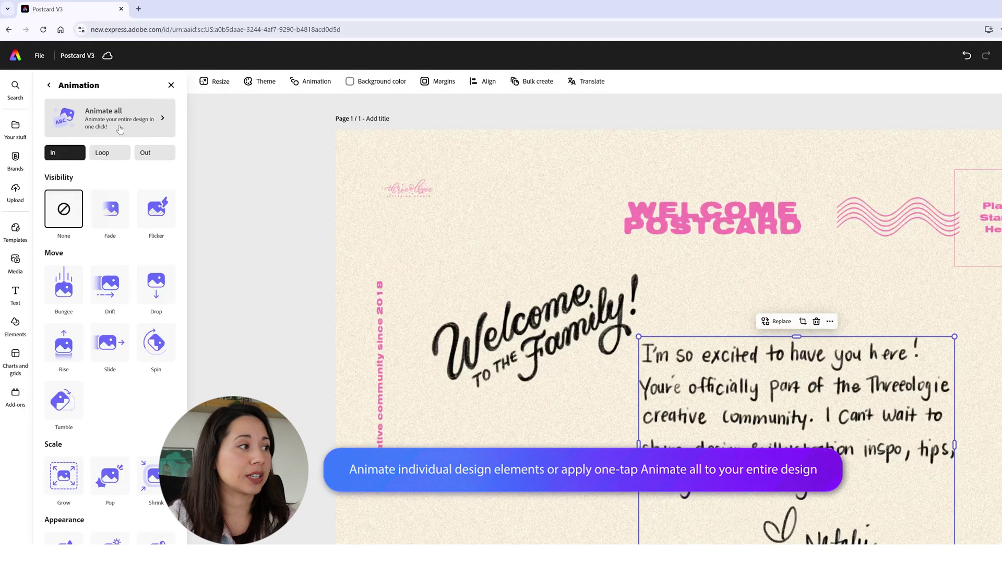
pyautogui.click(120, 130)
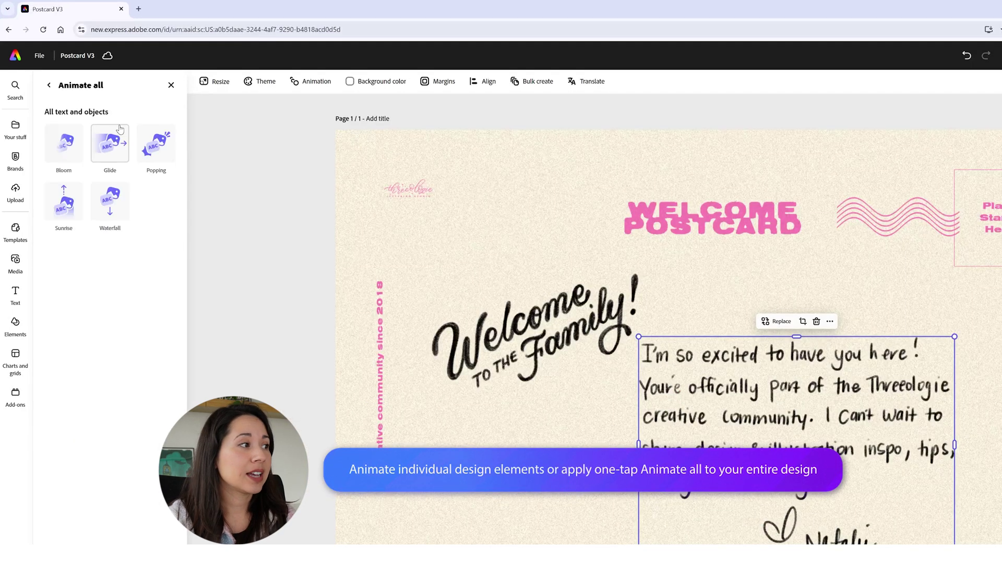
pyautogui.click(68, 153)
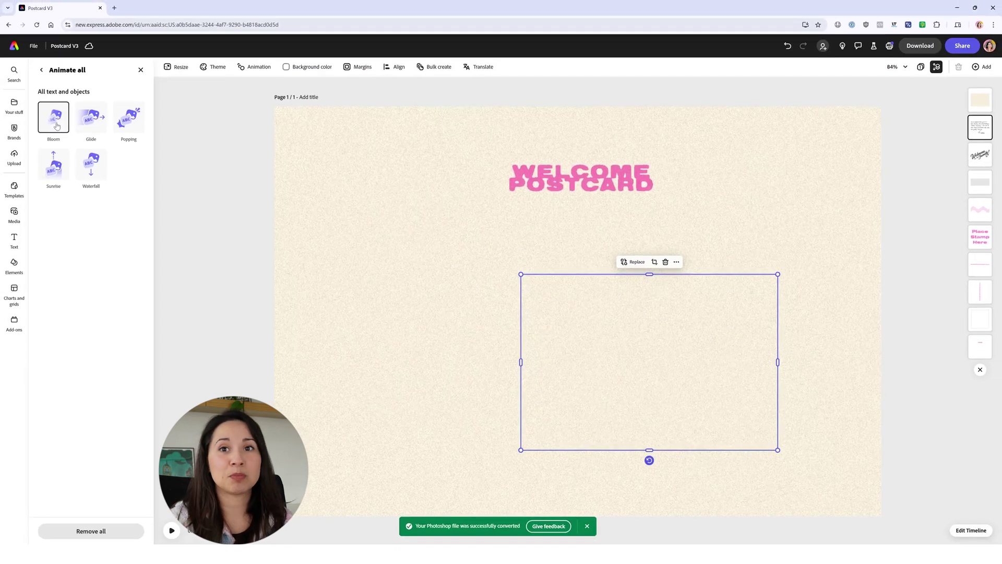
pyautogui.click(788, 47)
# Give the Welcome to the Family lettering a Bungee entrance animation.
pyautogui.click(42, 69)
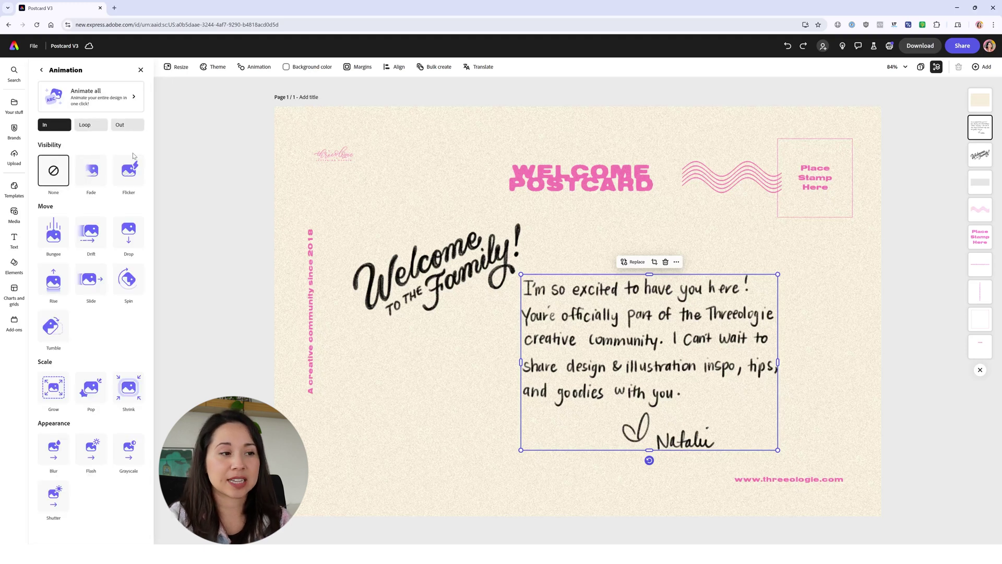
pyautogui.click(335, 209)
pyautogui.click(425, 241)
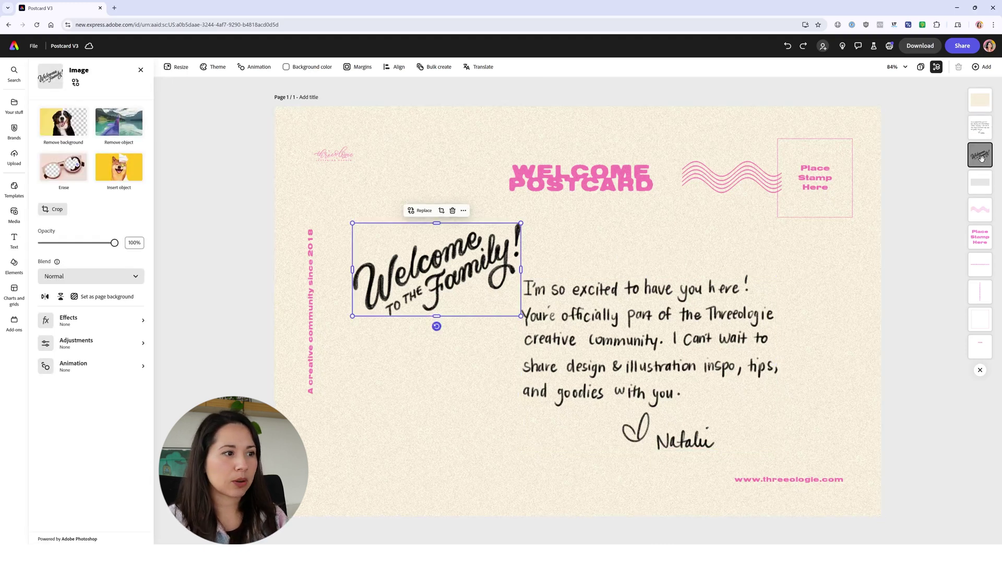
pyautogui.click(60, 367)
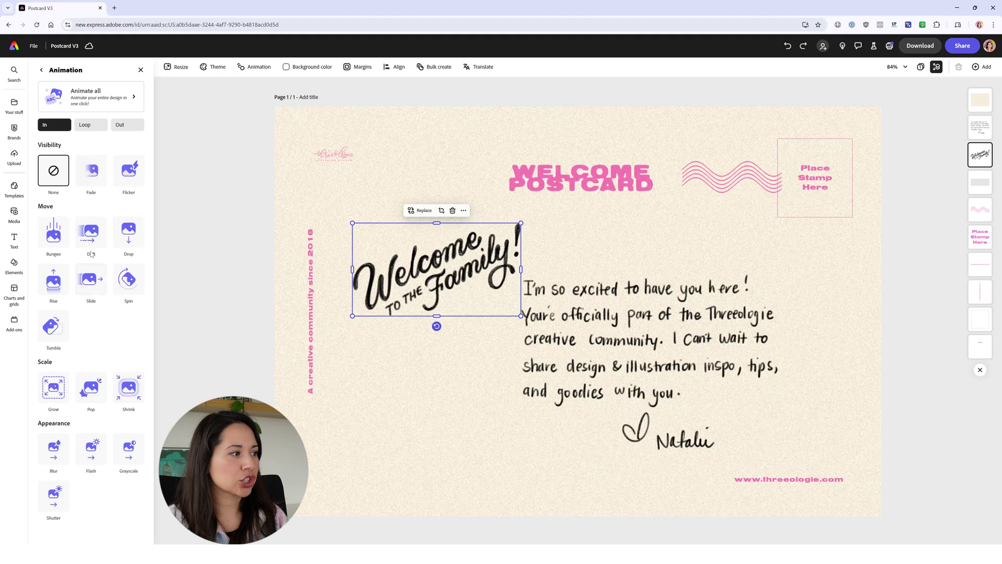
pyautogui.click(55, 236)
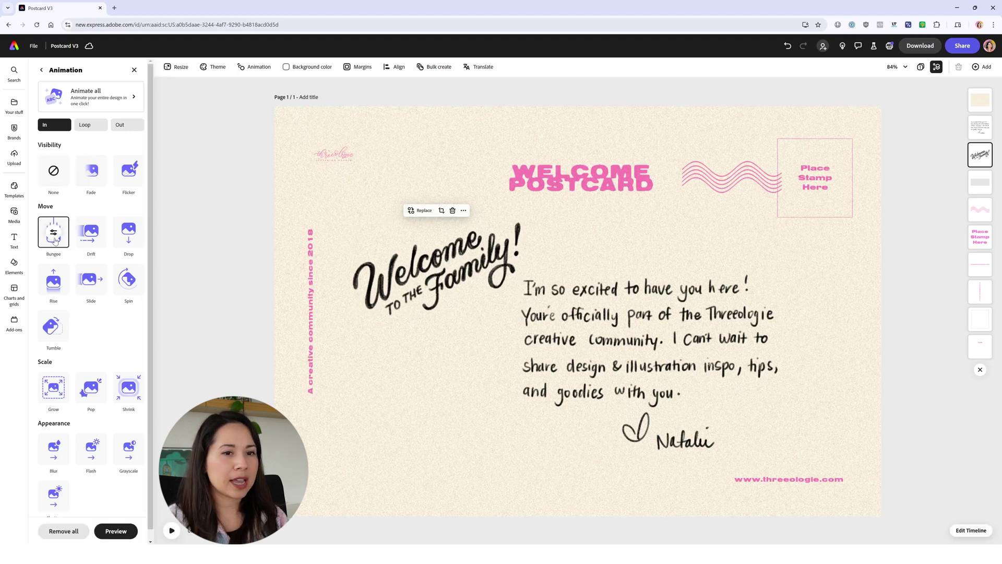
pyautogui.click(648, 339)
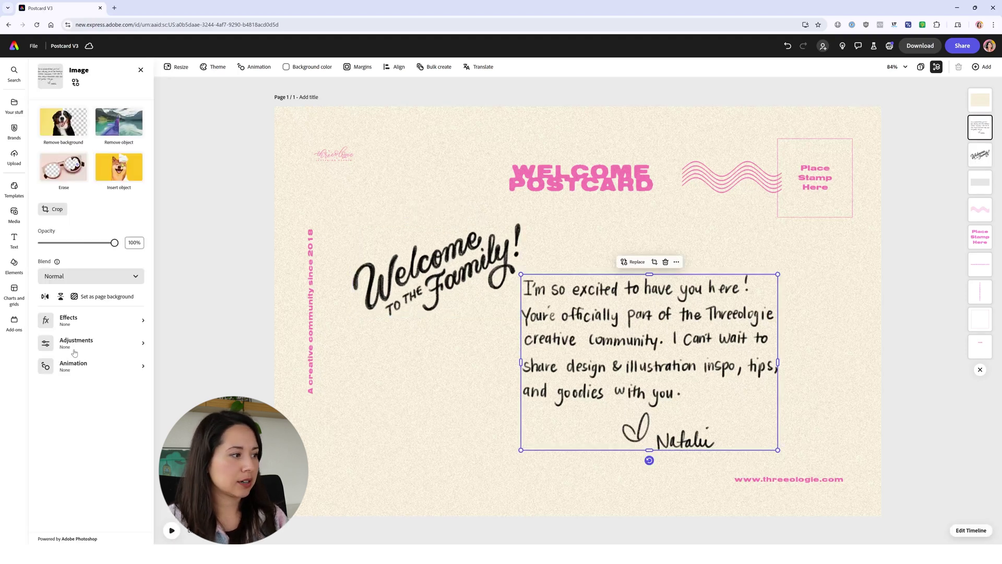
# Animate the handwritten message with Rise and the wavy lines with Slide.
pyautogui.click(76, 368)
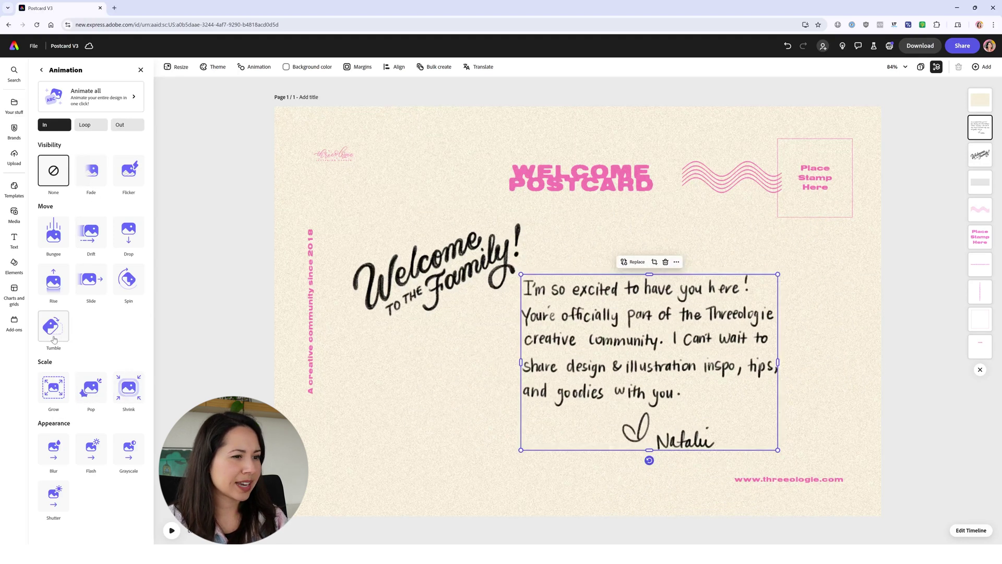
pyautogui.click(61, 284)
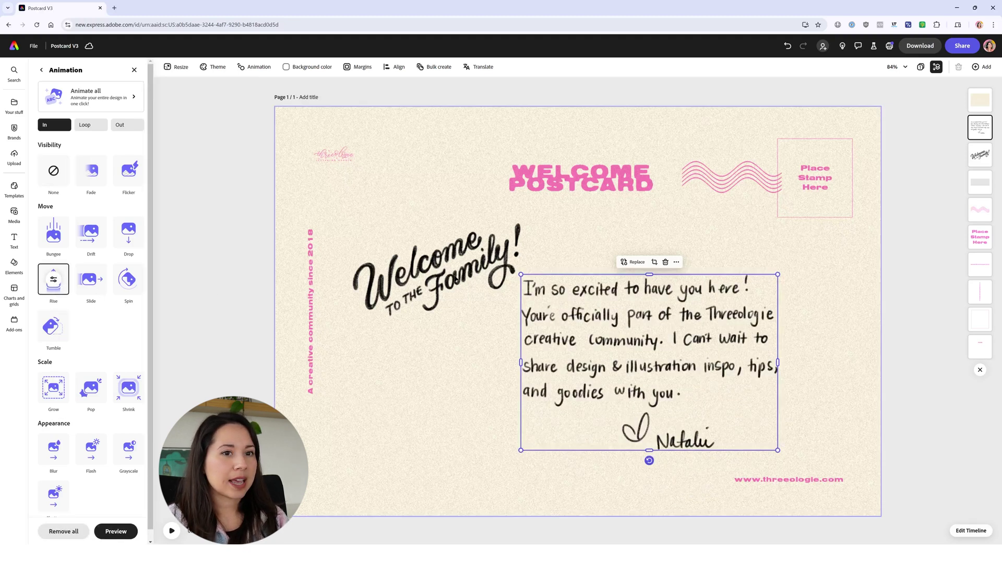
pyautogui.click(980, 210)
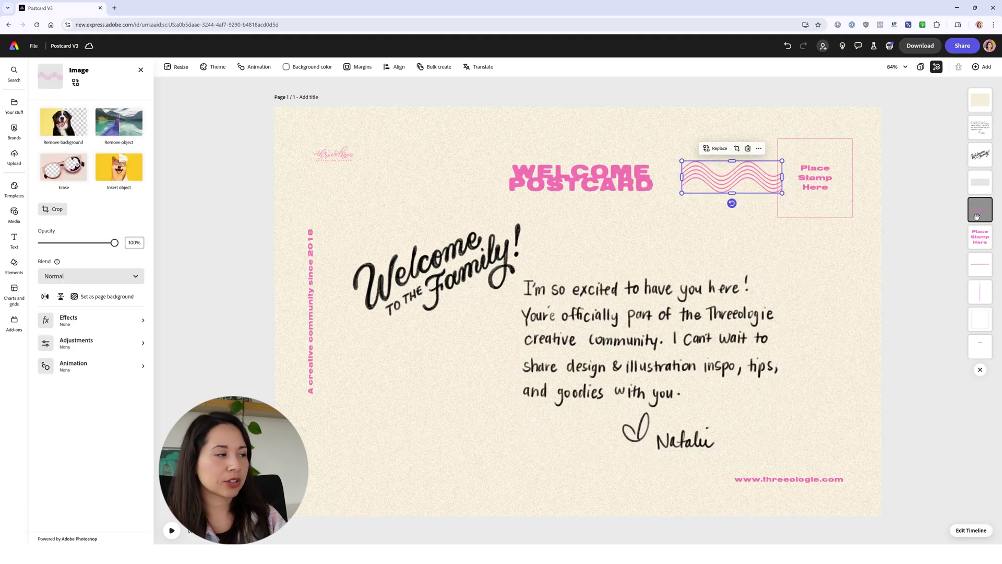
pyautogui.click(115, 367)
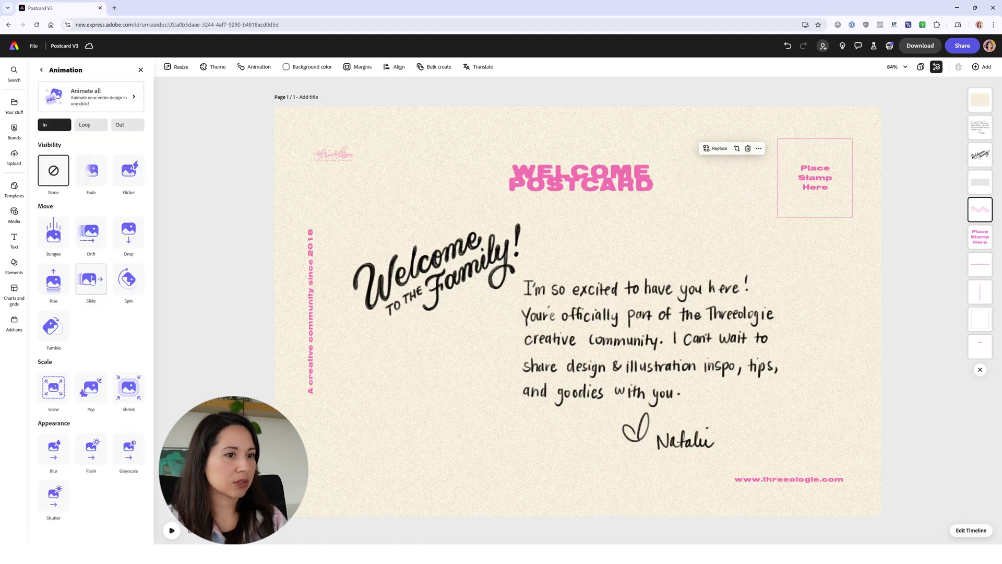
pyautogui.click(91, 280)
# Give the website address a Fade entrance, replacing the initially chosen Drop.
pyautogui.click(980, 265)
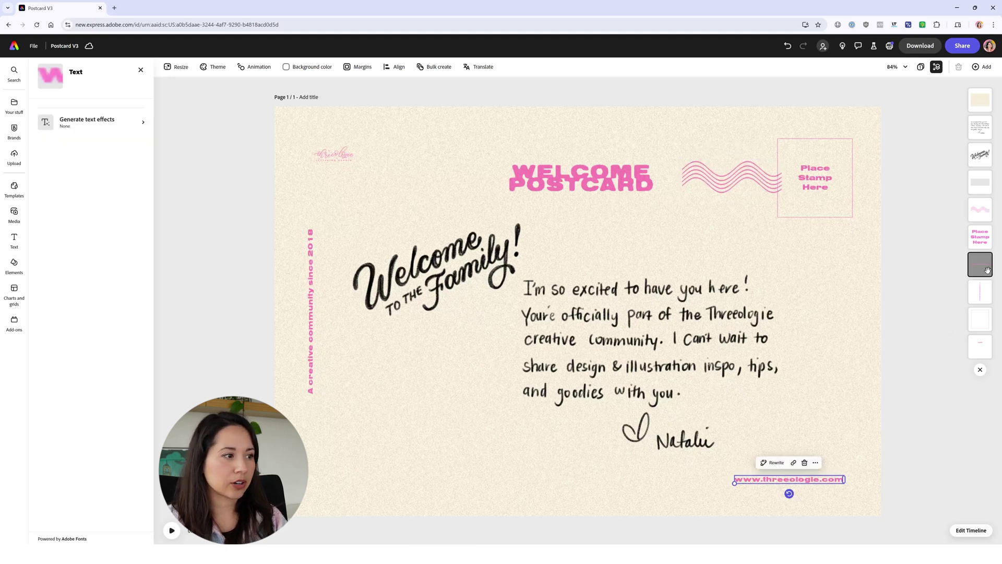
pyautogui.click(99, 374)
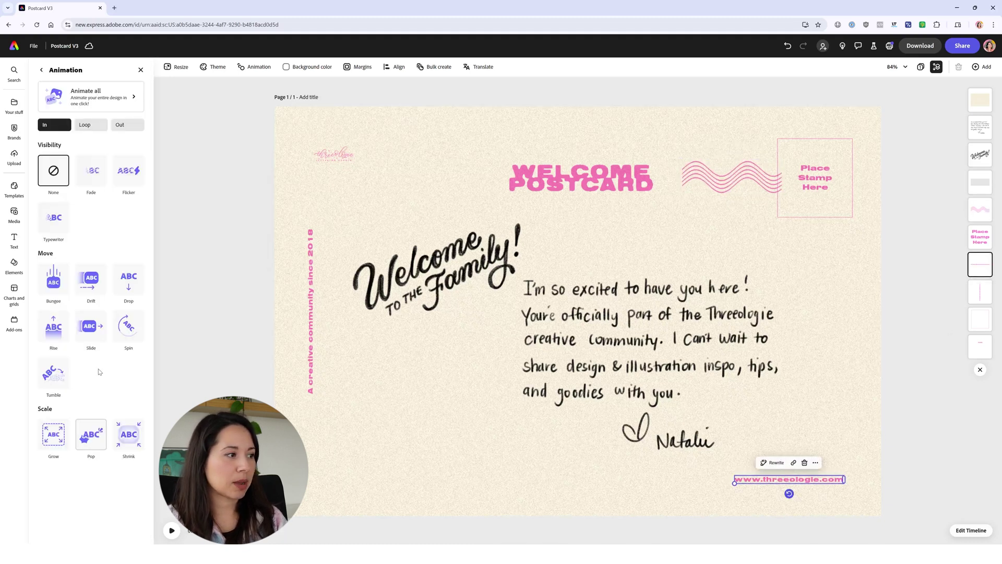
pyautogui.click(131, 280)
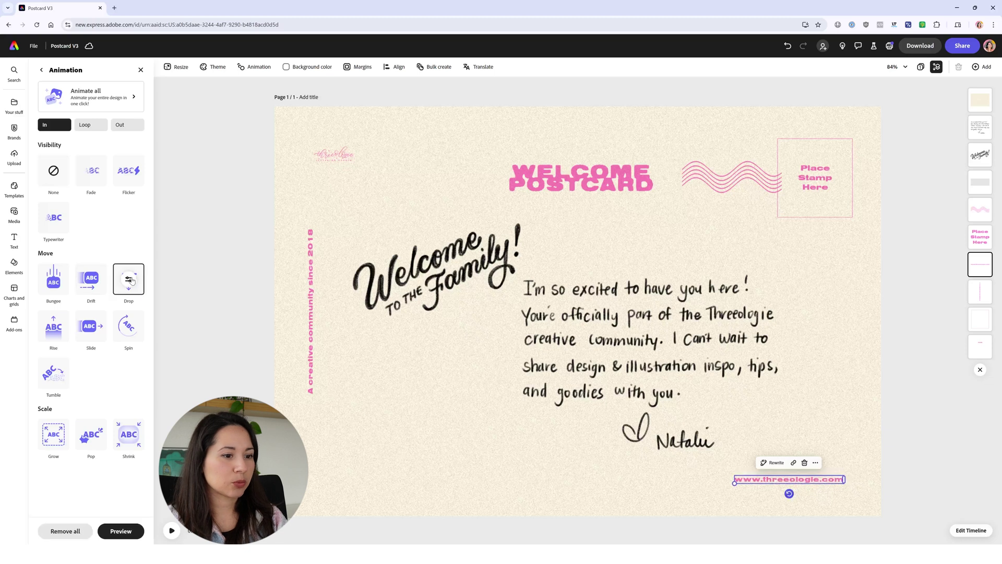
pyautogui.click(92, 179)
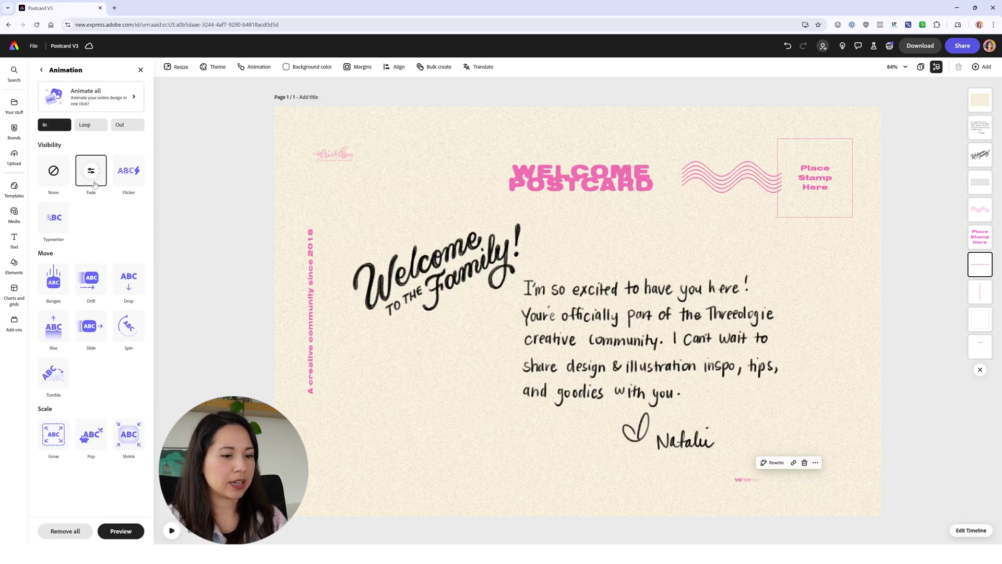
pyautogui.press('Tab')
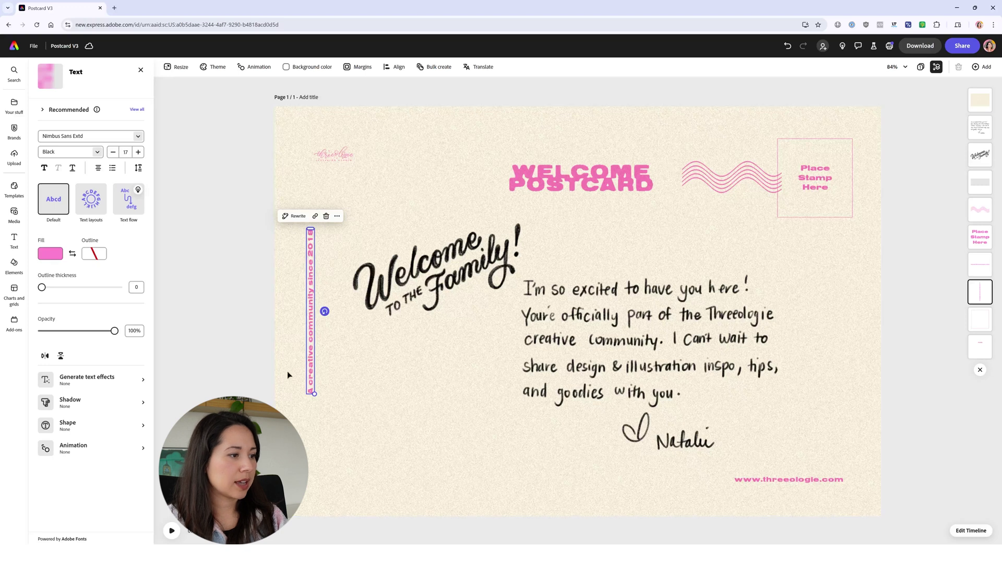
# Give the vertical tagline a Typewriter animation after trying Spin, Drop and Slide.
pyautogui.click(58, 448)
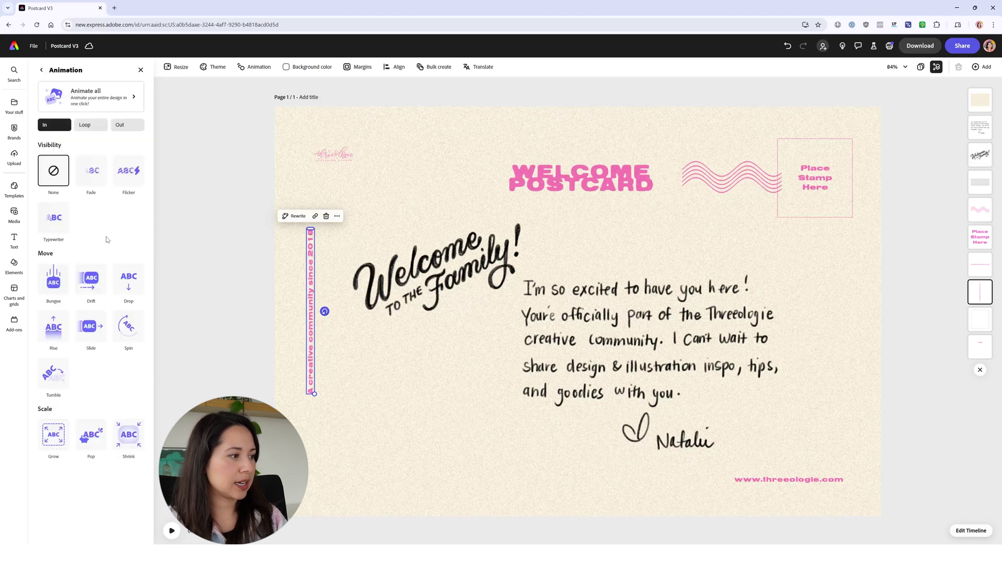
pyautogui.click(140, 341)
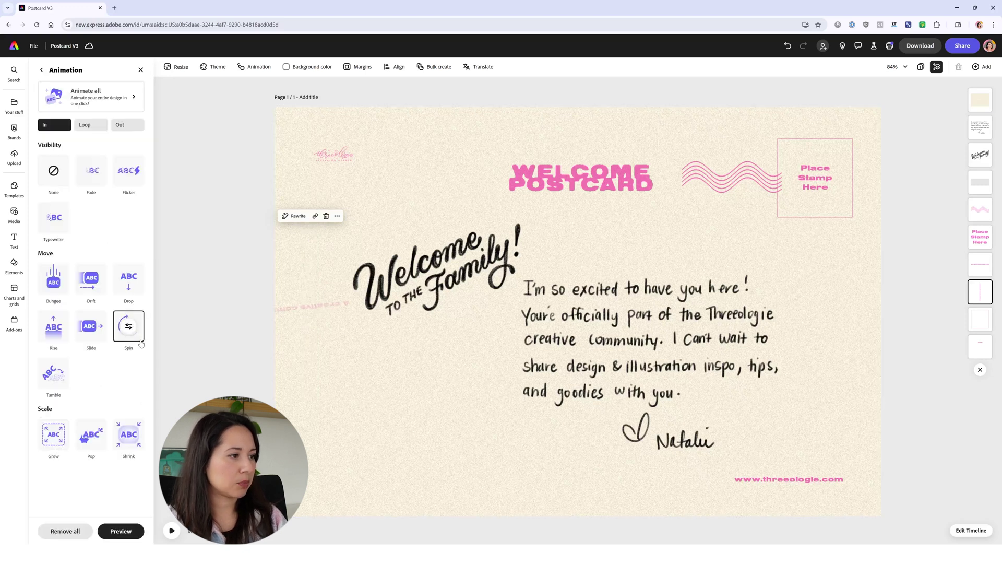
pyautogui.click(136, 285)
pyautogui.click(85, 320)
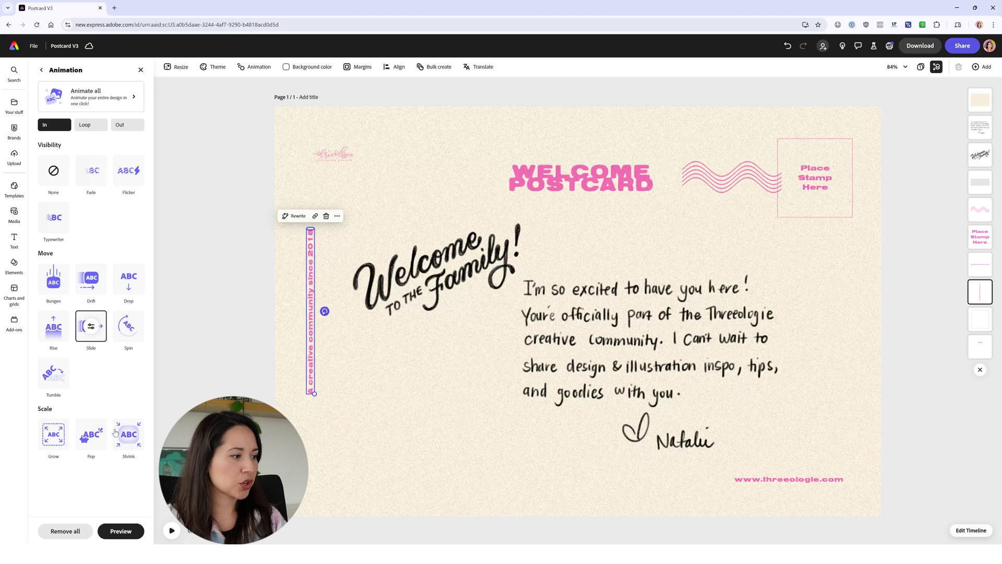
pyautogui.click(60, 221)
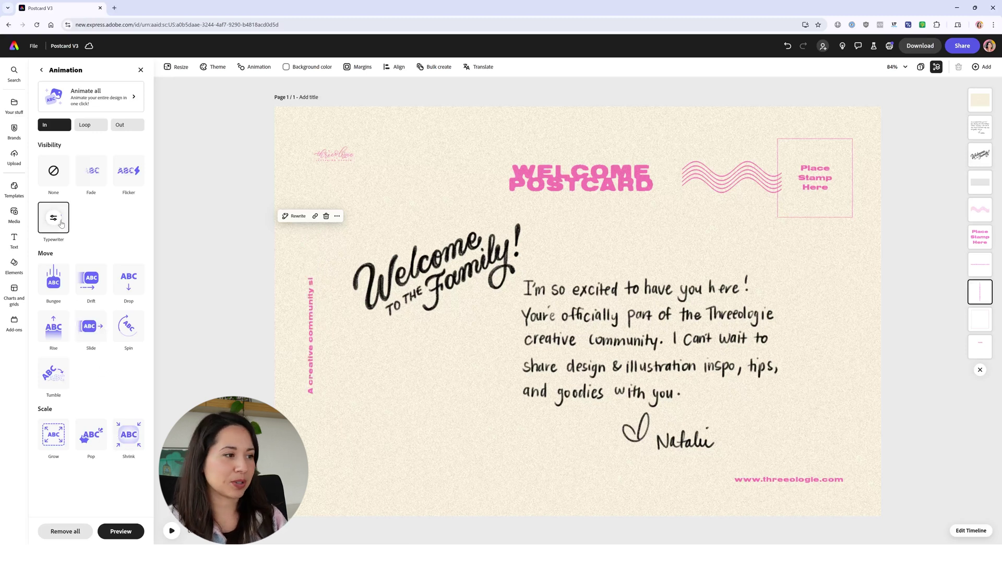
# Animate the Place Stamp Here text with Drop and the stamp frame with Fade.
pyautogui.click(980, 236)
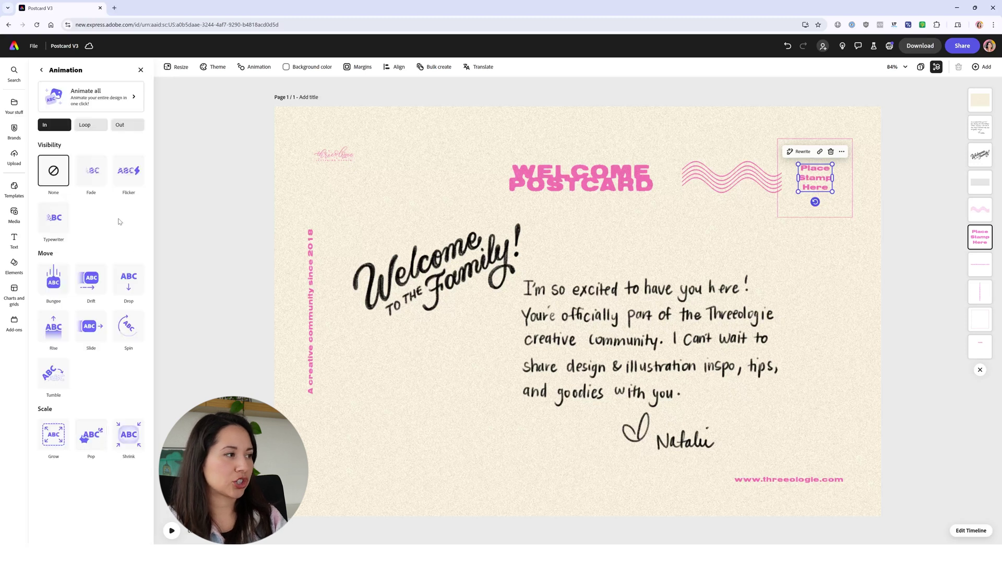
pyautogui.click(137, 285)
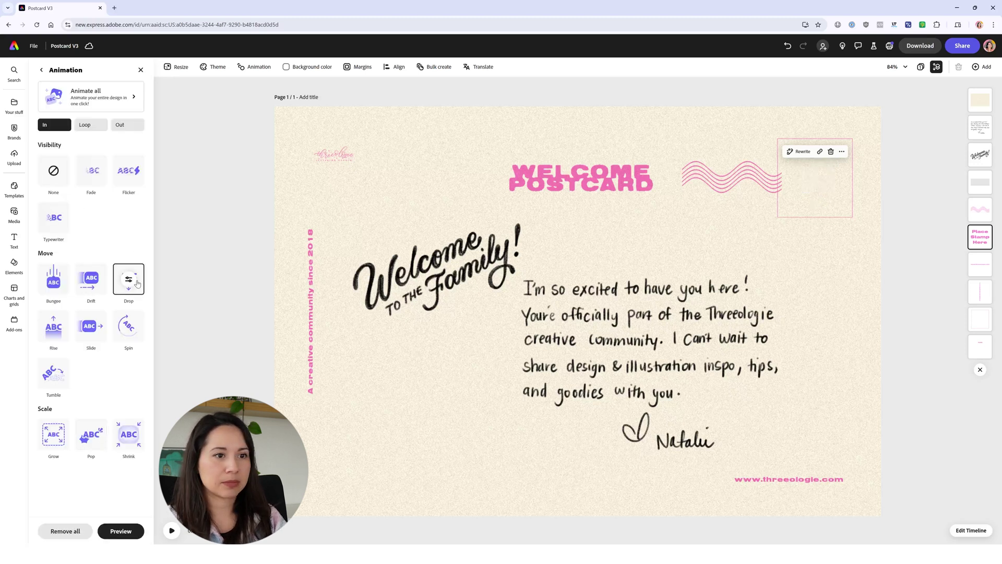
pyautogui.click(971, 323)
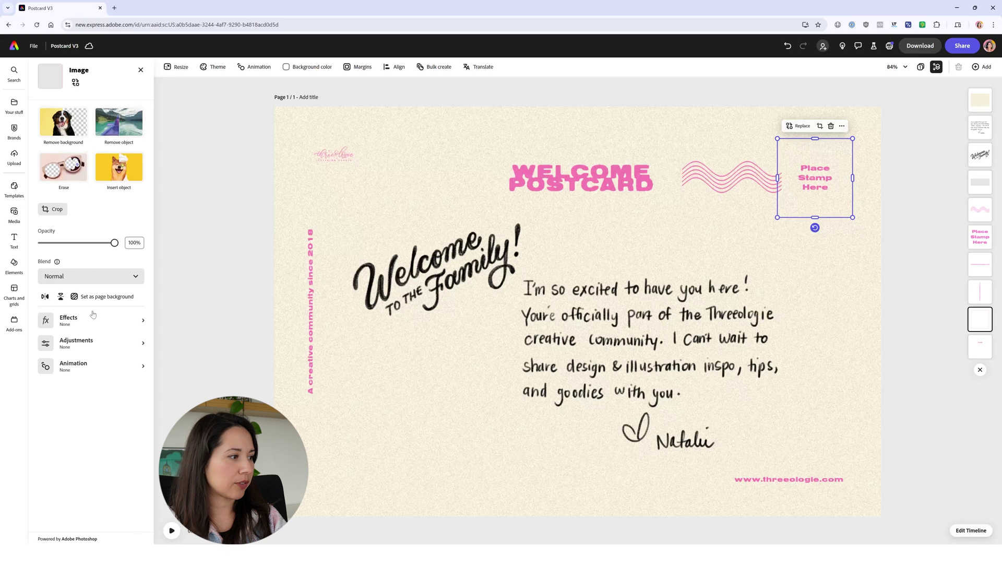
pyautogui.click(97, 366)
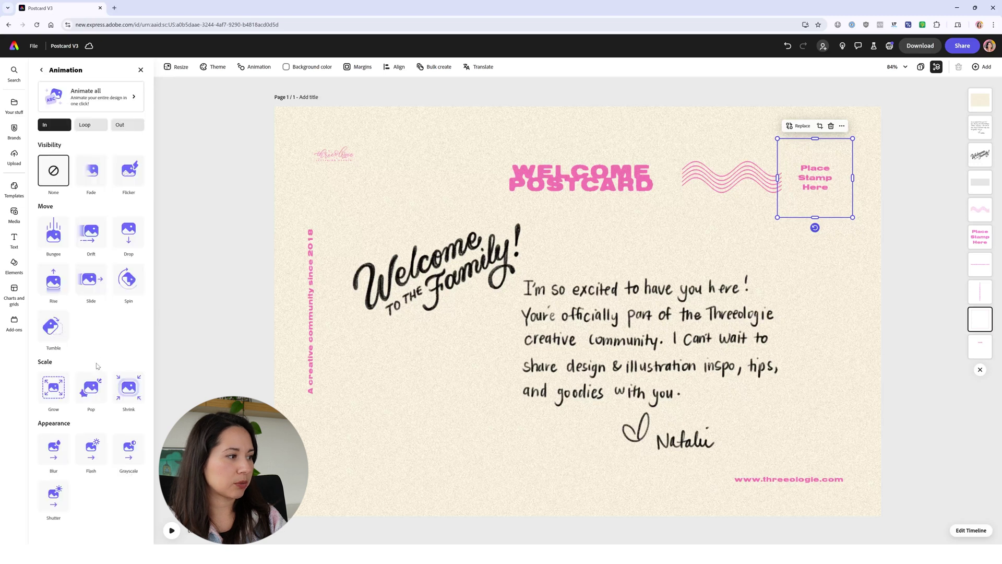
pyautogui.click(104, 177)
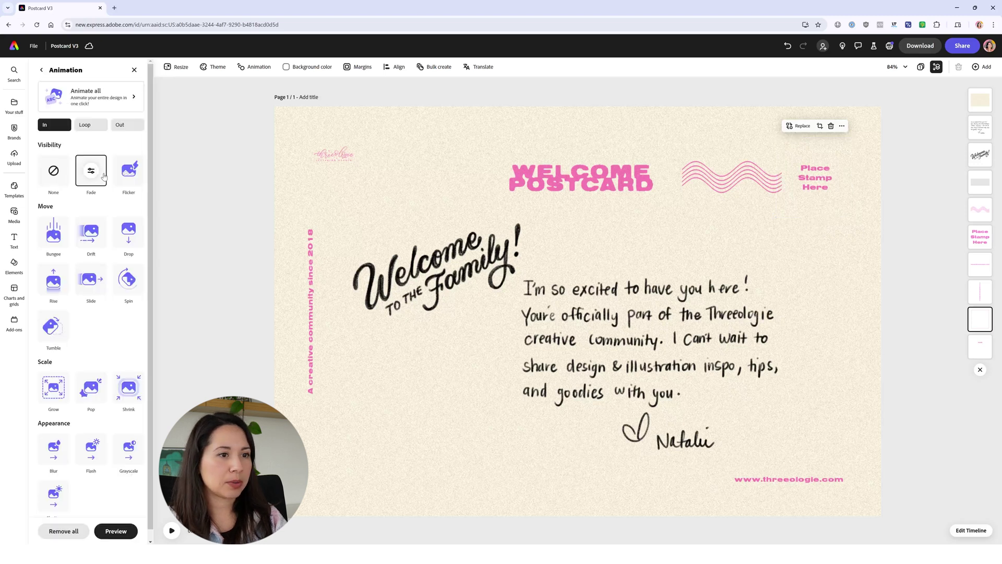
pyautogui.click(983, 354)
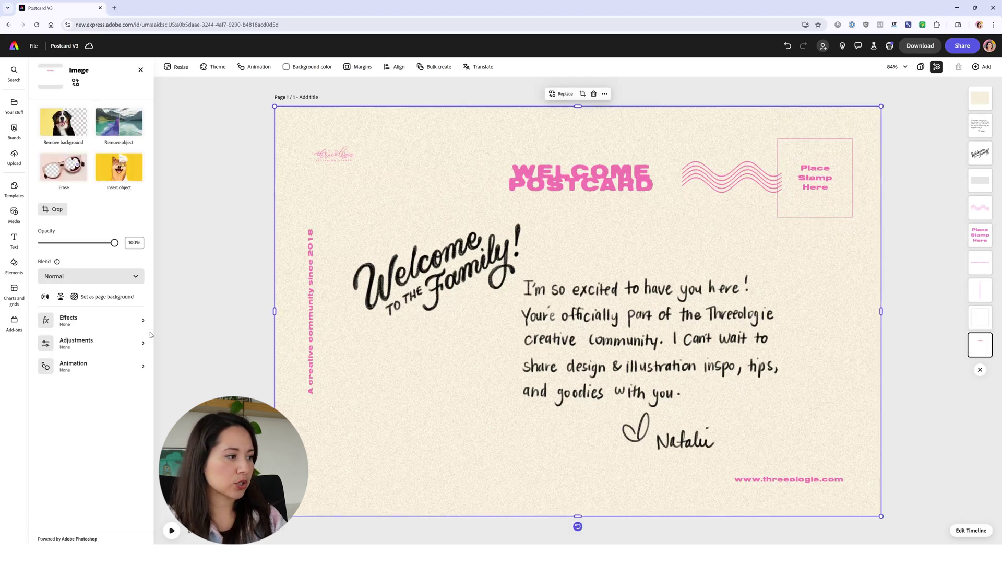
# Give the background a Drift animation and the small logo a Pop, then play the 5-second animation.
pyautogui.click(105, 369)
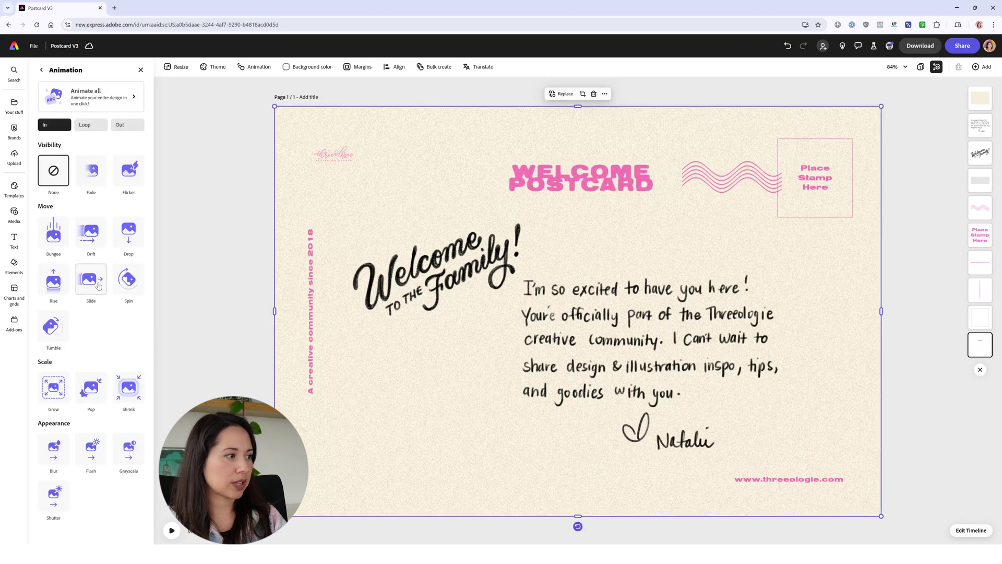
pyautogui.click(87, 230)
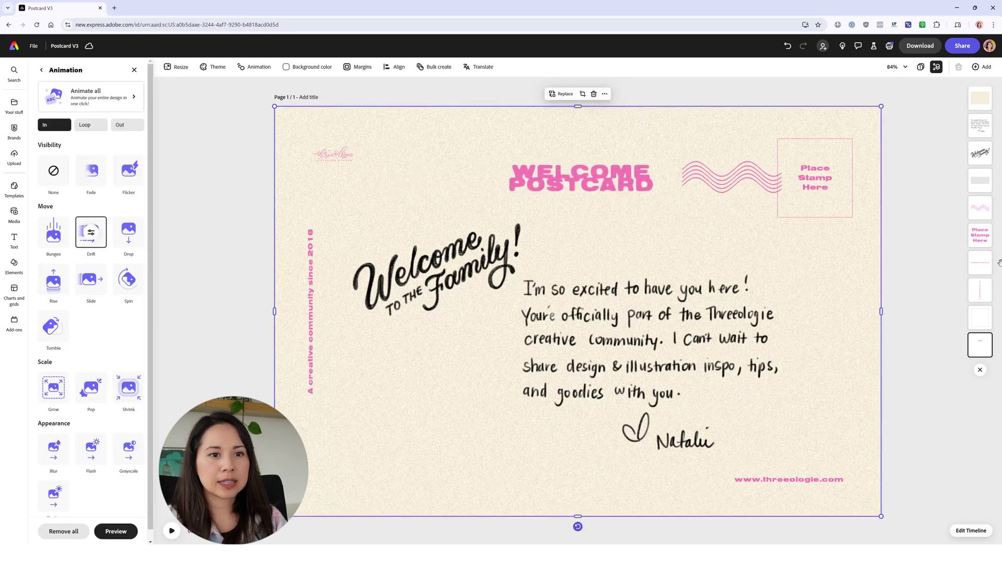
pyautogui.click(982, 188)
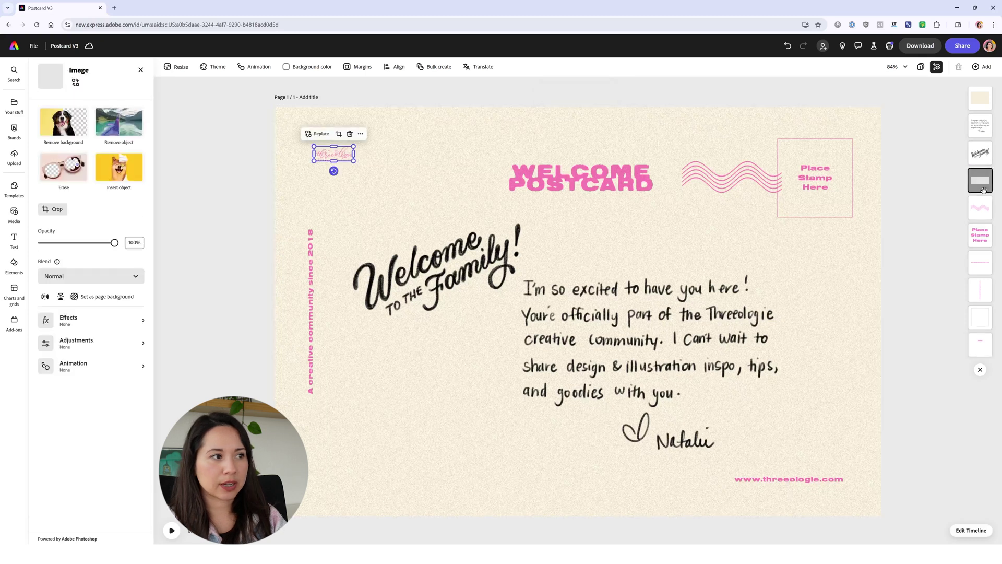
pyautogui.click(84, 367)
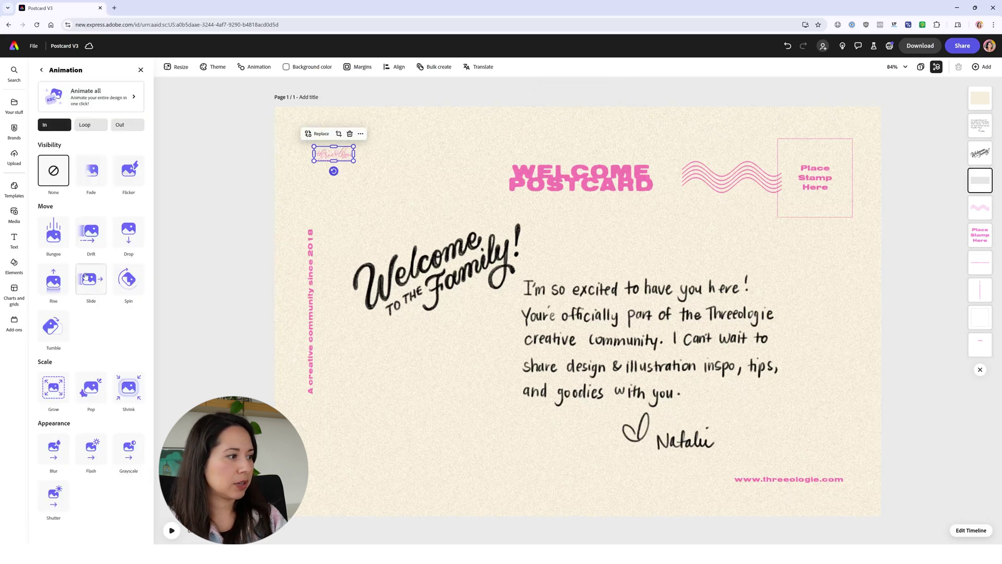
pyautogui.click(91, 388)
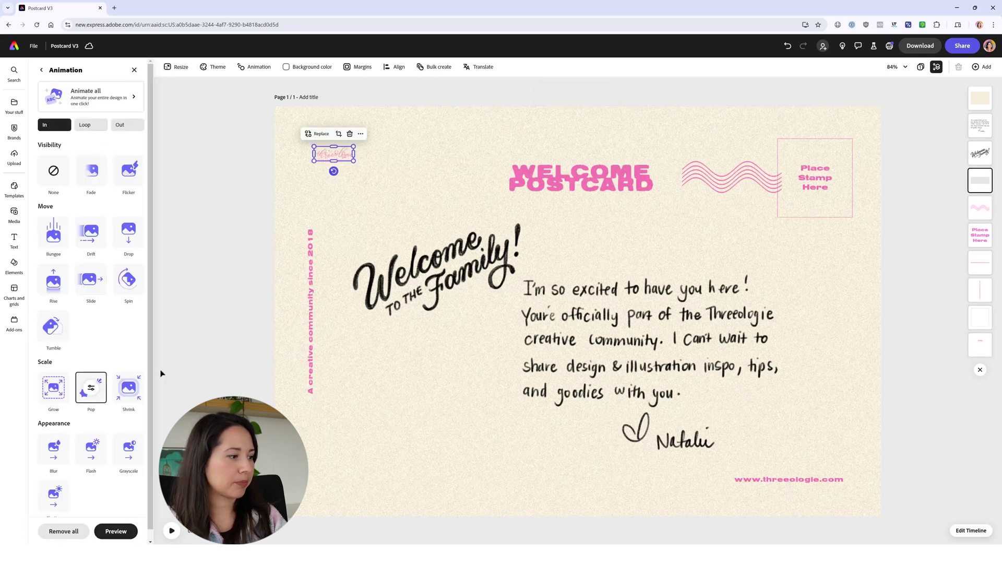
pyautogui.click(173, 531)
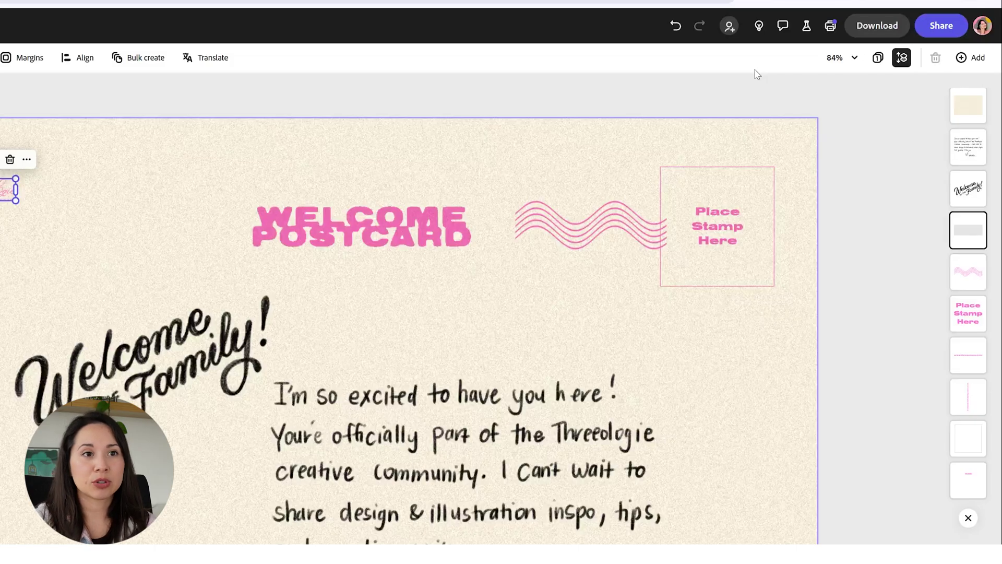
# Pick MP4 download at Custom (Original size) resolution, then close the download options.
pyautogui.click(864, 27)
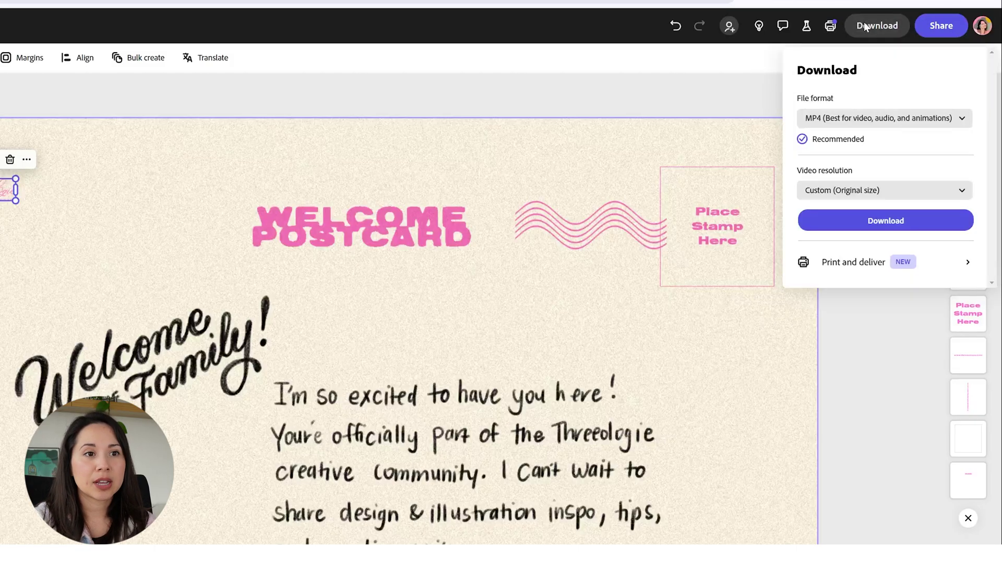
pyautogui.click(870, 189)
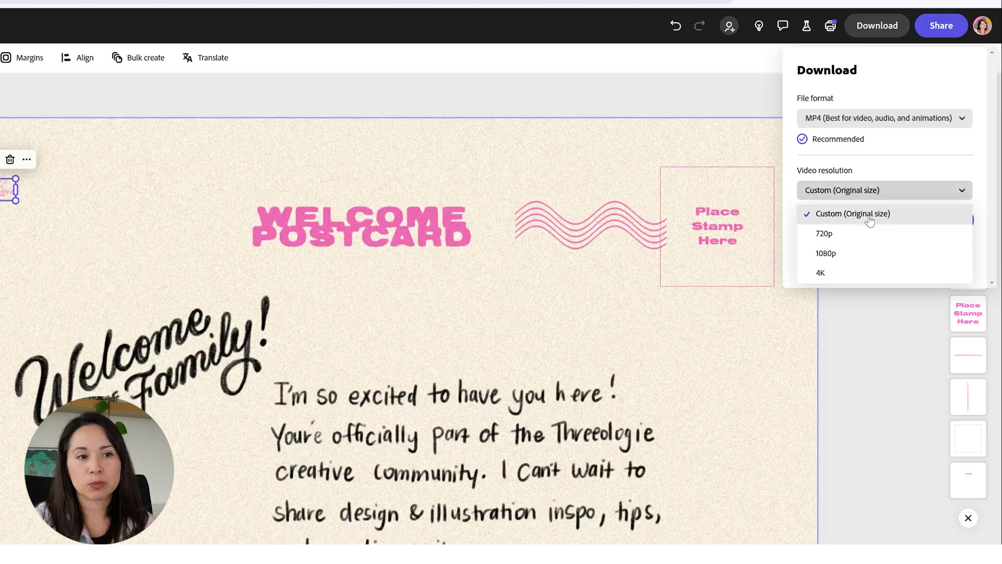
pyautogui.click(869, 220)
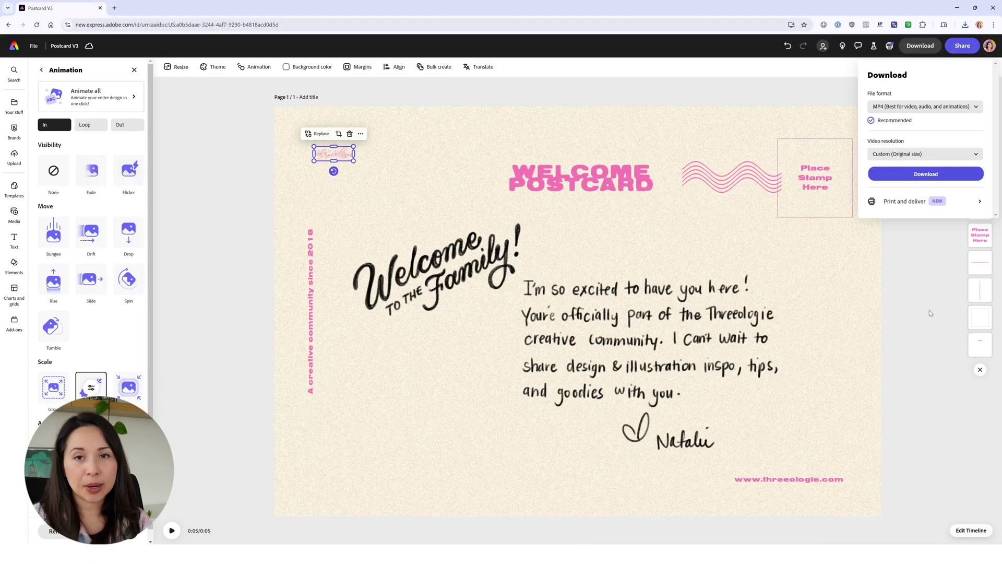
pyautogui.press('Escape')
# Go back to the Adobe Express home page and launch Convert to GIF from the Video tools.
pyautogui.click(14, 48)
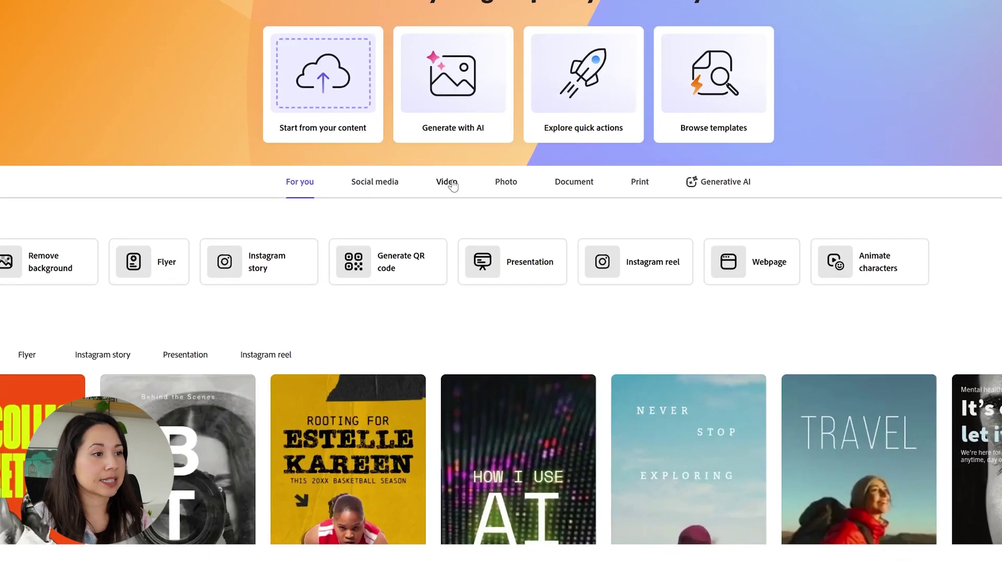
pyautogui.click(452, 186)
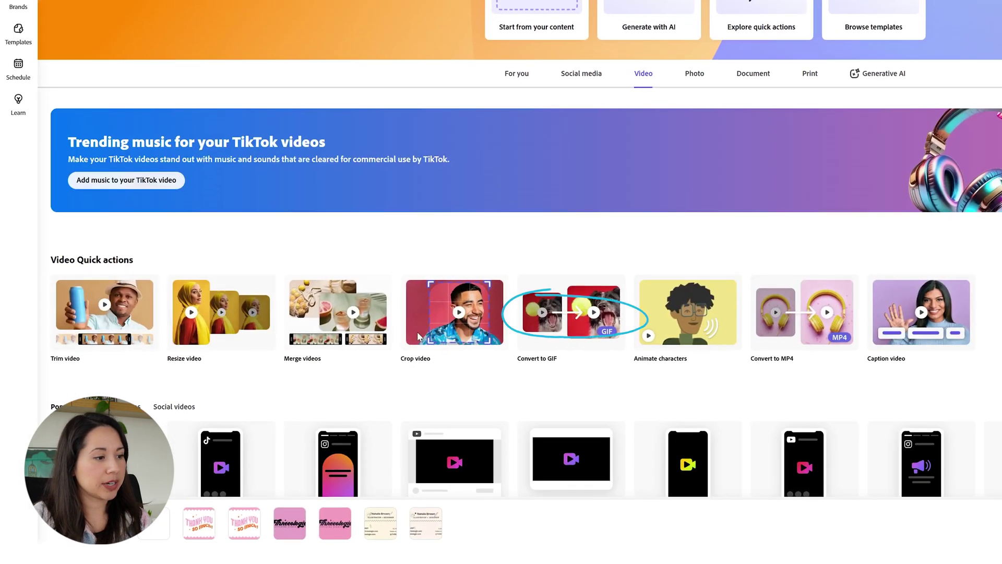
pyautogui.click(576, 326)
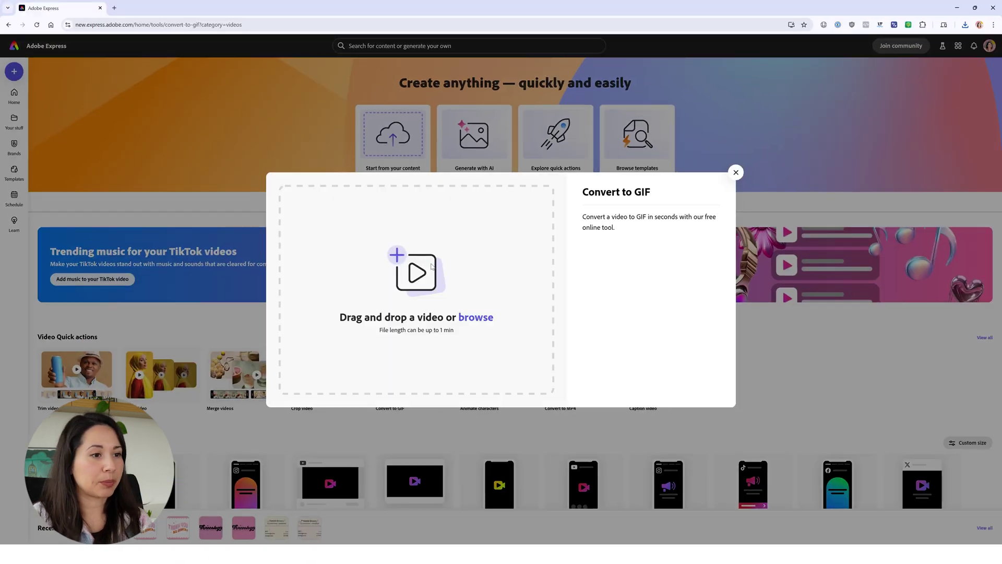
# Upload the postcard MP4, keep Original layout, download the Large-quality GIF and open Postcard V3 (1).gif.
pyautogui.click(436, 267)
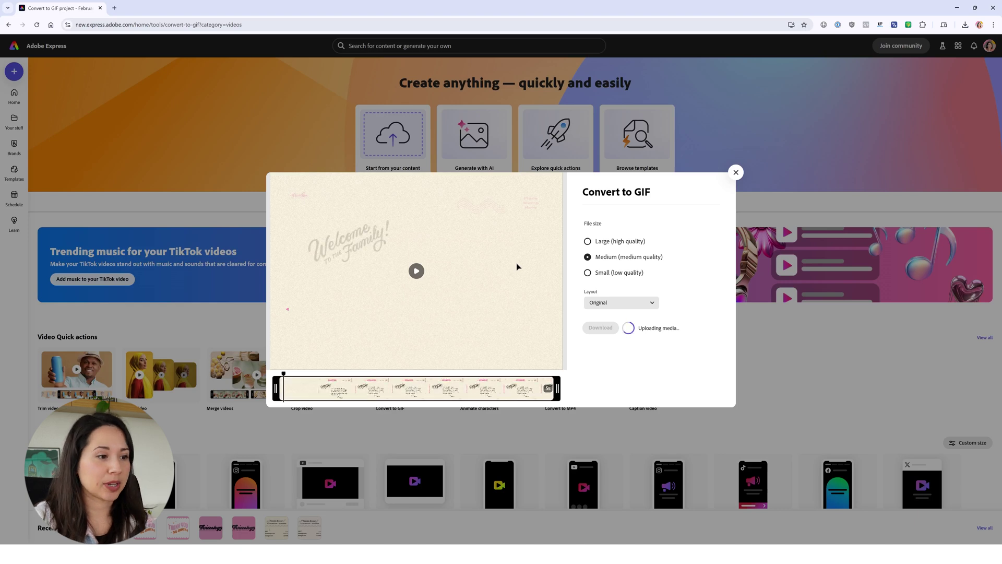
pyautogui.click(443, 267)
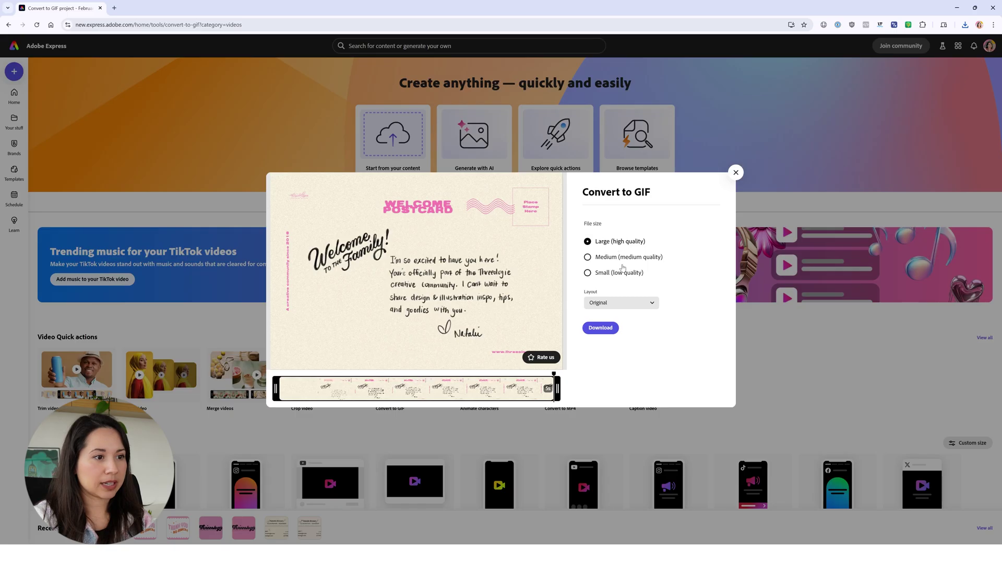
pyautogui.click(606, 302)
pyautogui.click(606, 301)
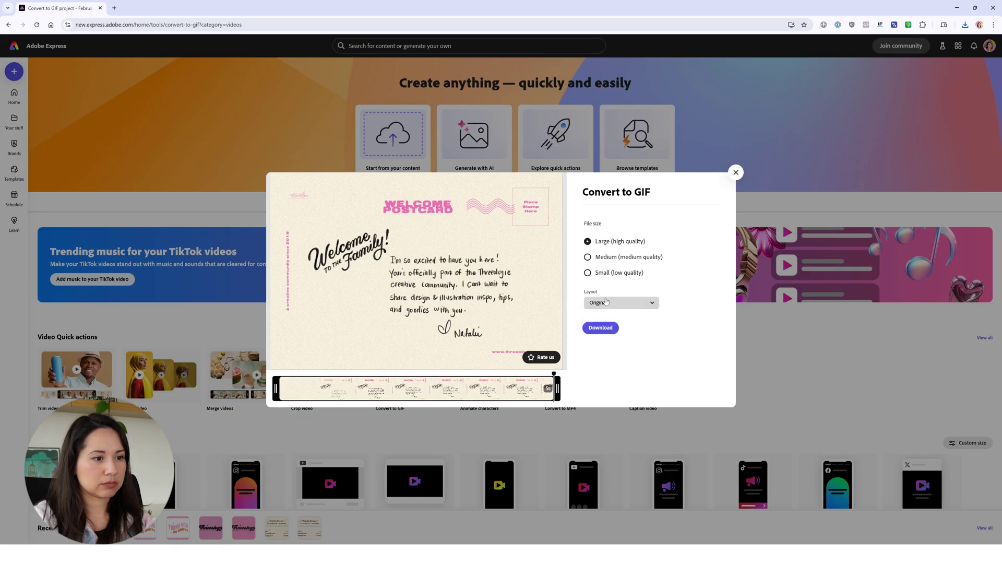
pyautogui.click(600, 329)
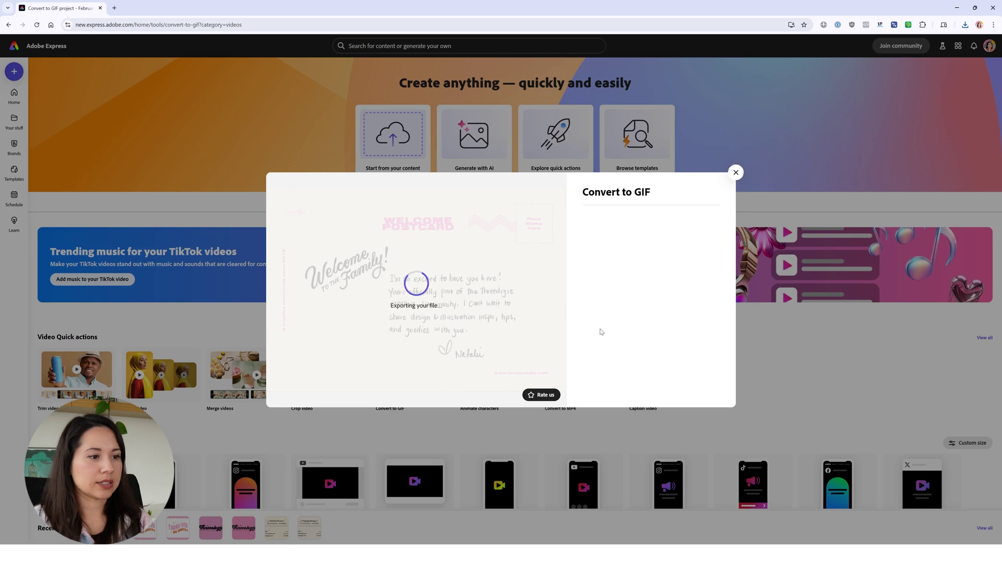
pyautogui.click(898, 49)
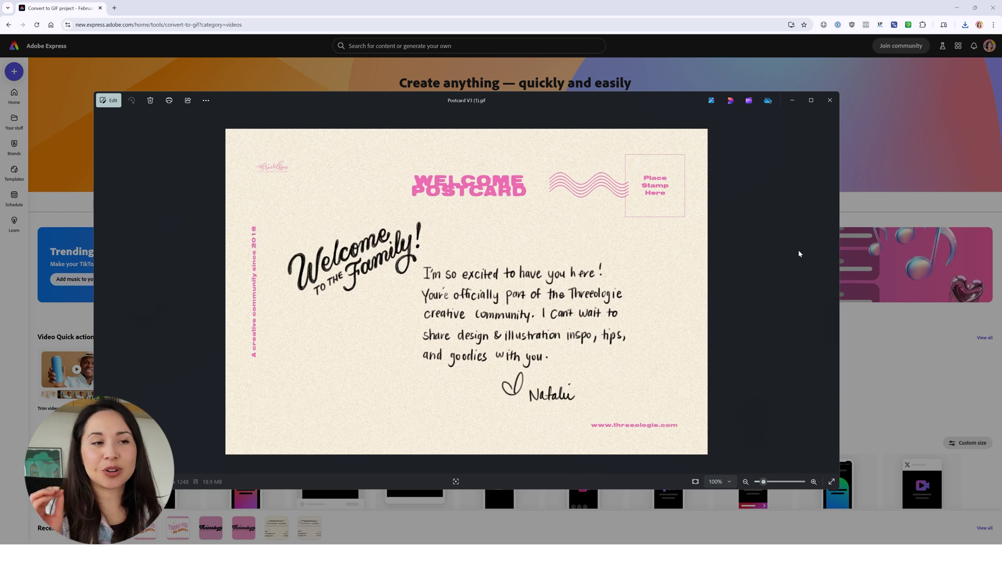
# Open a new Chrome tab for the Design a Postcard newsletter email preview.
pyautogui.click(114, 8)
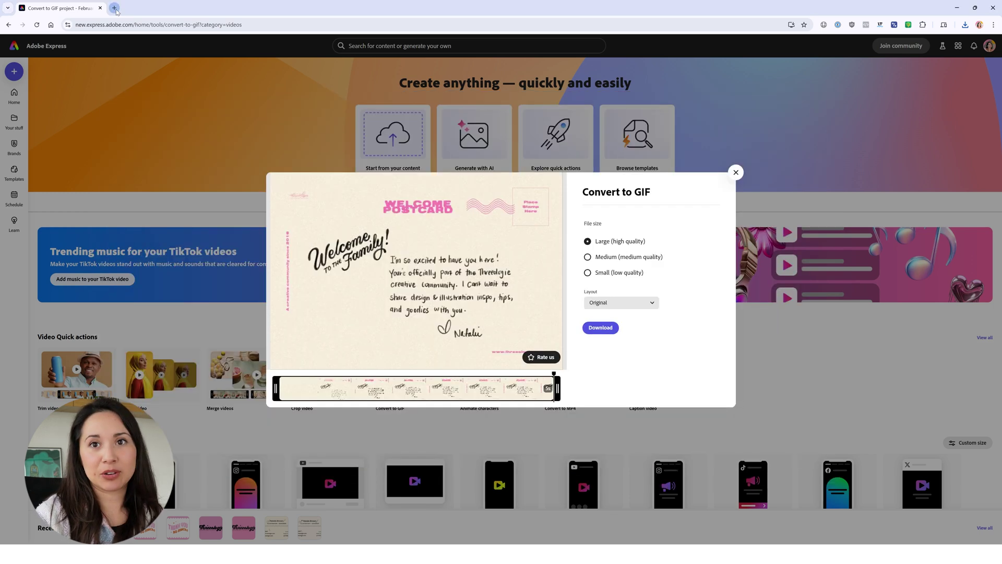